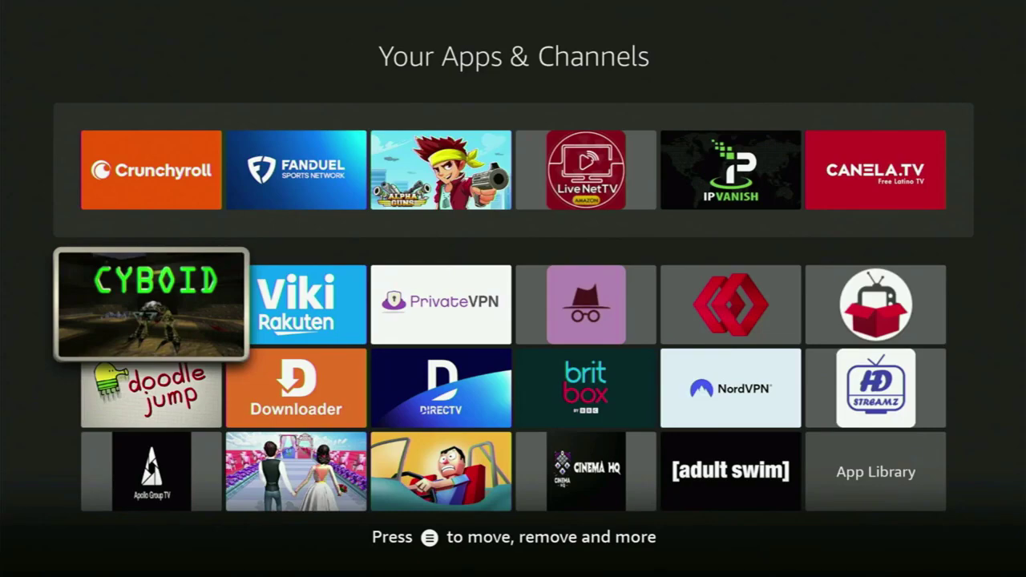
# Browse the apps grid between Viki Rakuten and Downloader, then return to the home screen
pyautogui.press('Right')
pyautogui.press('Right')
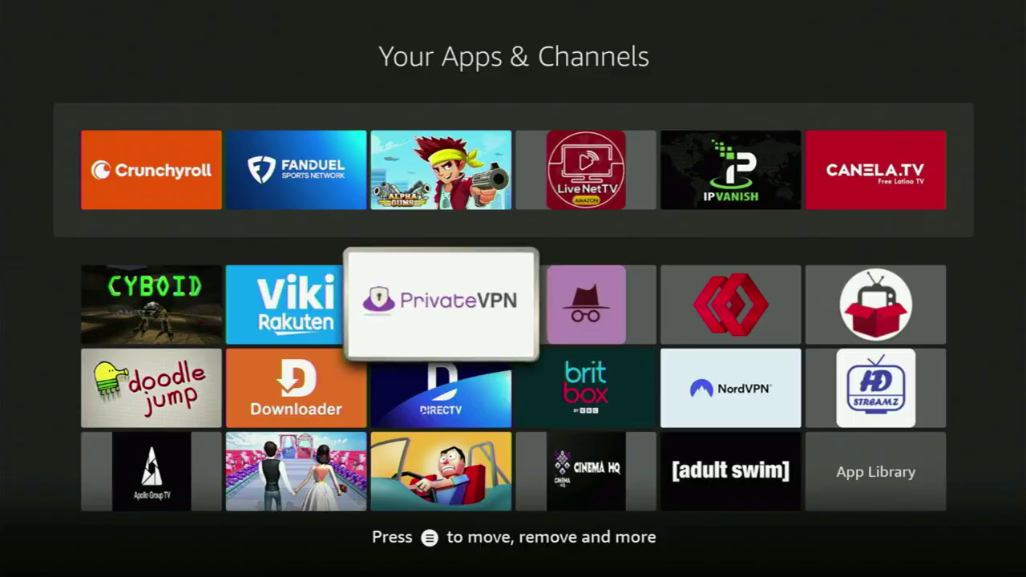
pyautogui.press('Left')
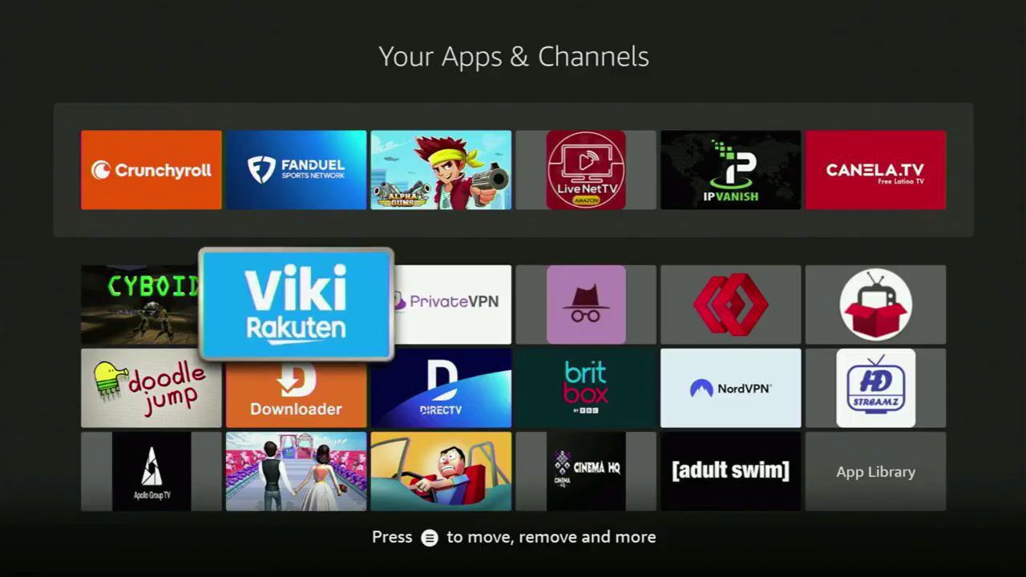
pyautogui.press('Down')
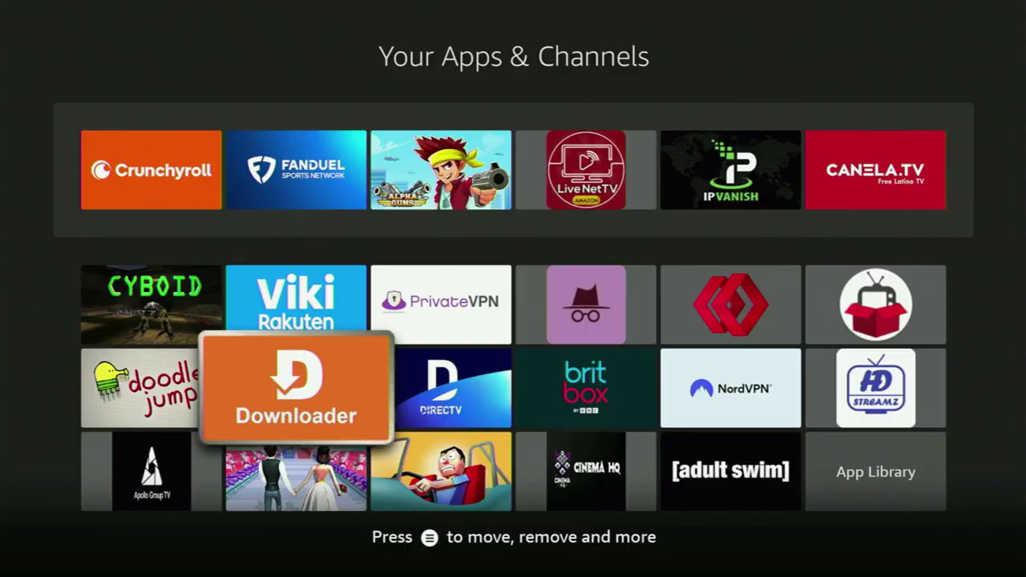
pyautogui.press('Up')
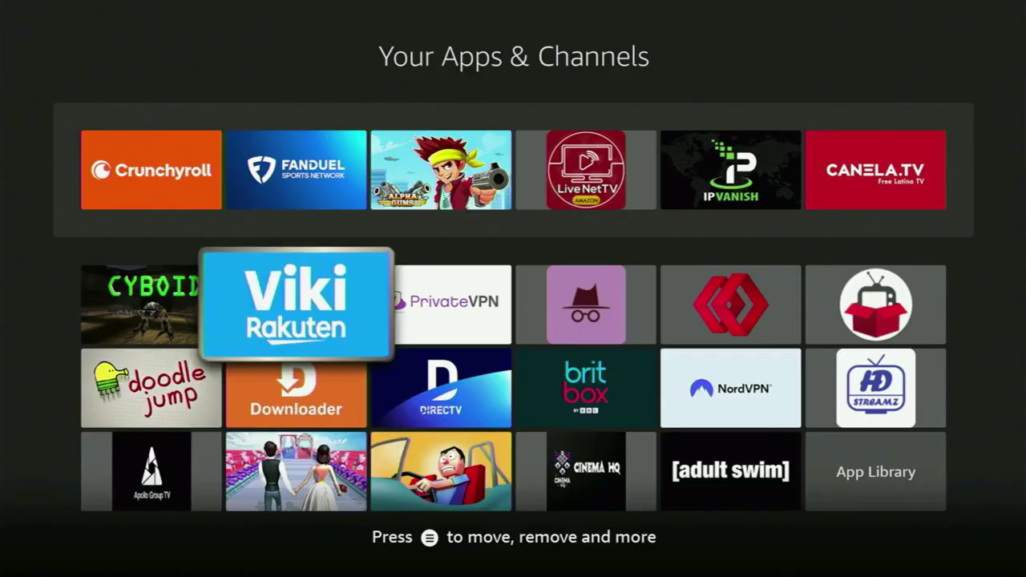
pyautogui.press('Return')
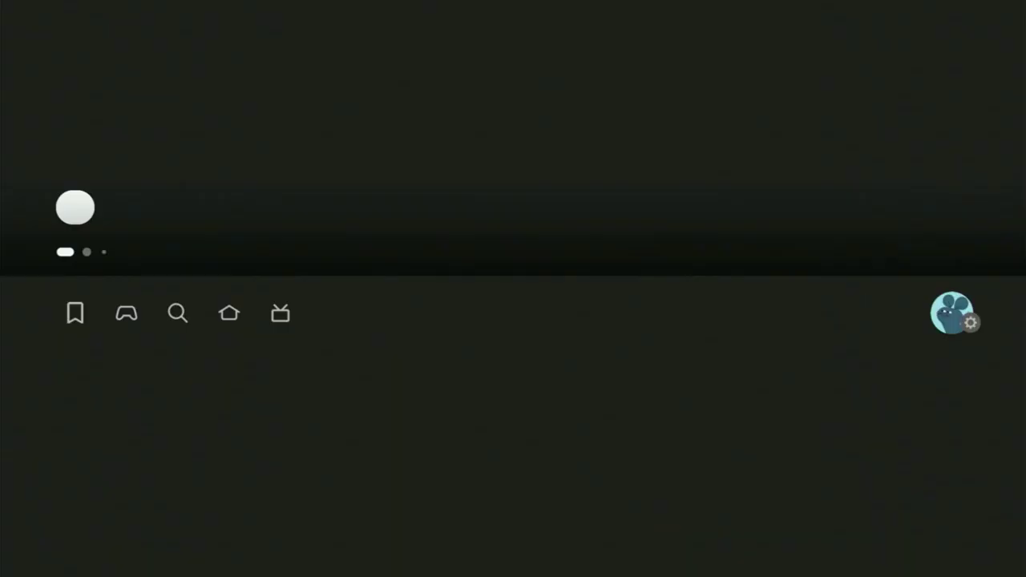
pyautogui.press('Left')
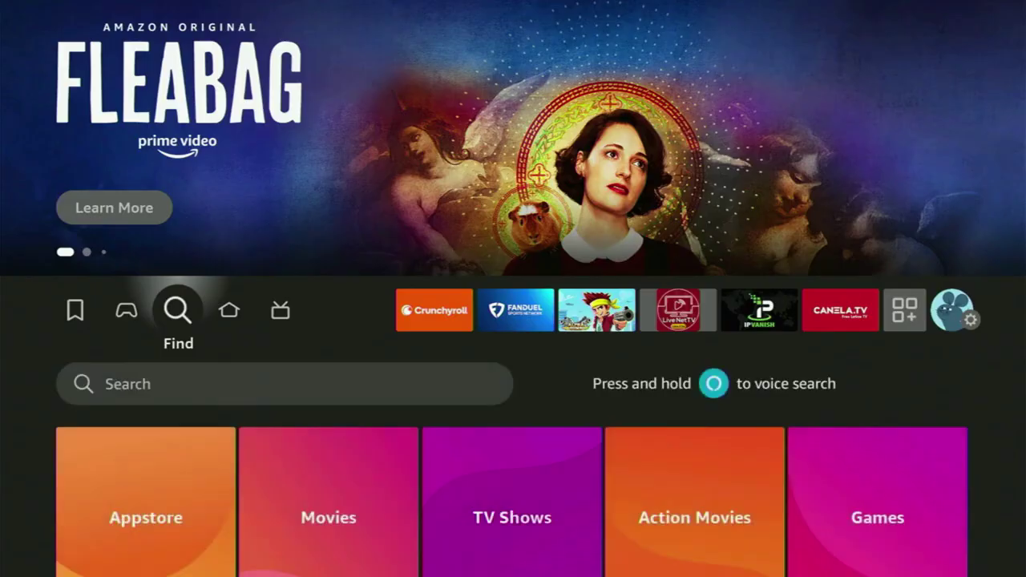
pyautogui.press('Down')
pyautogui.press('Return')
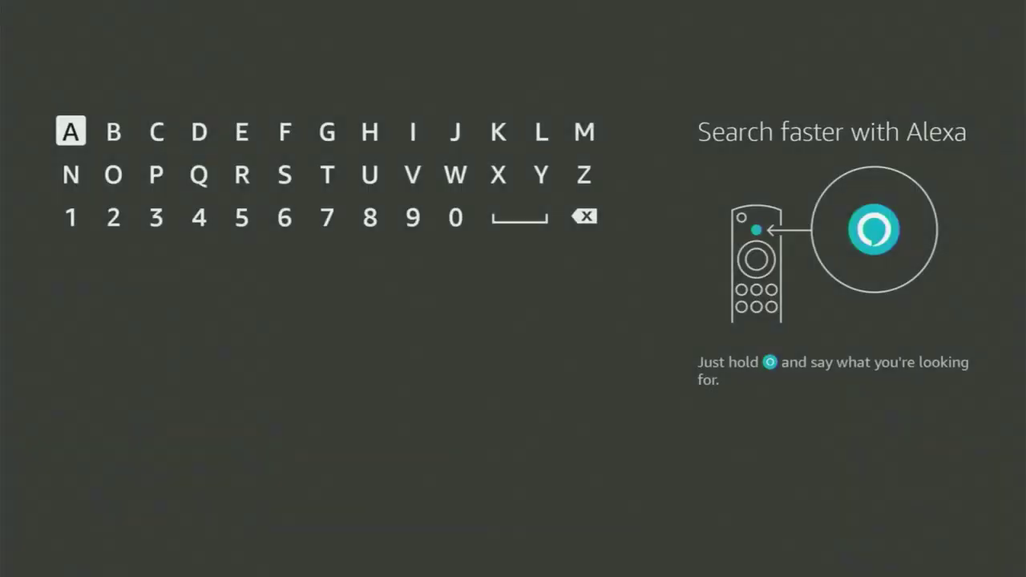
pyautogui.press('Right')
pyautogui.press('Right')
pyautogui.press('Right')
pyautogui.press('Return')
pyautogui.press('Down')
pyautogui.press('Left')
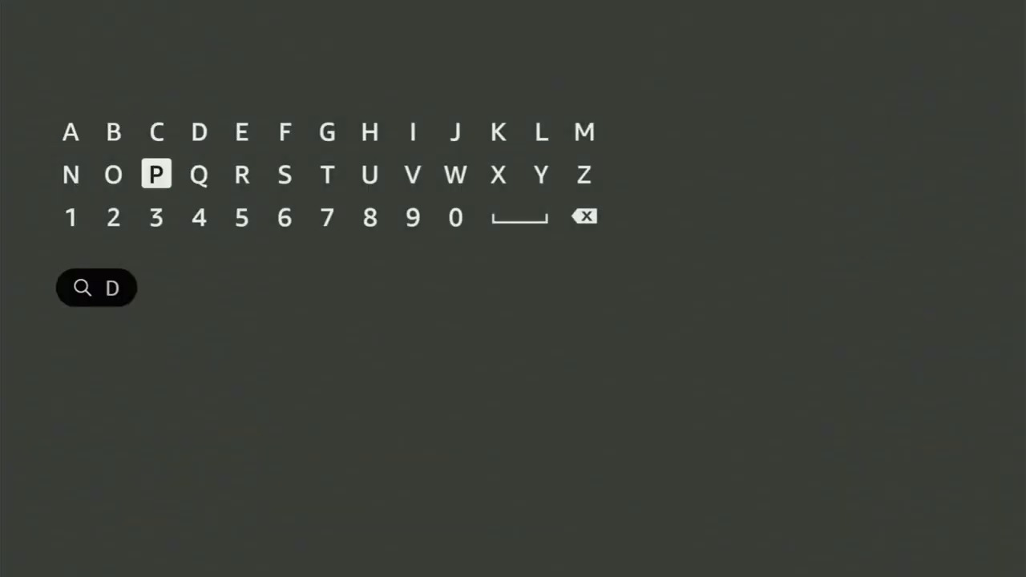
pyautogui.press('Left')
pyautogui.press('Return')
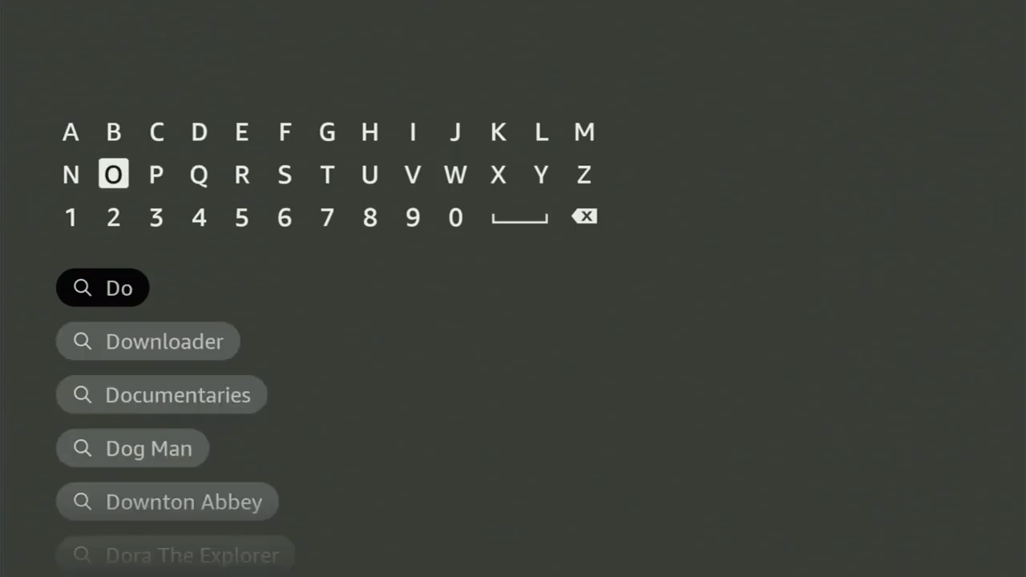
pyautogui.press('Down')
pyautogui.press('Down')
pyautogui.press('Down')
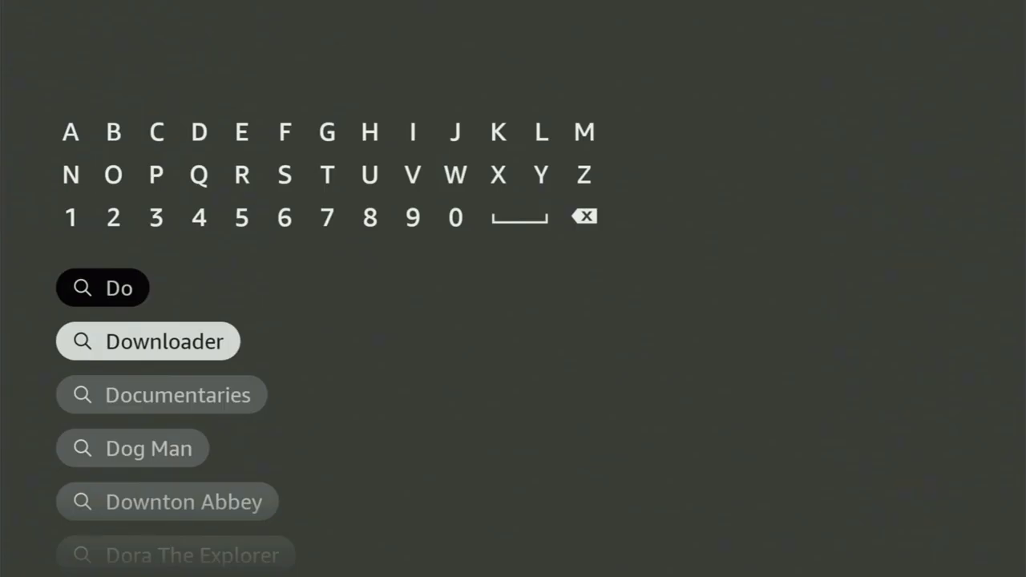
pyautogui.press('Return')
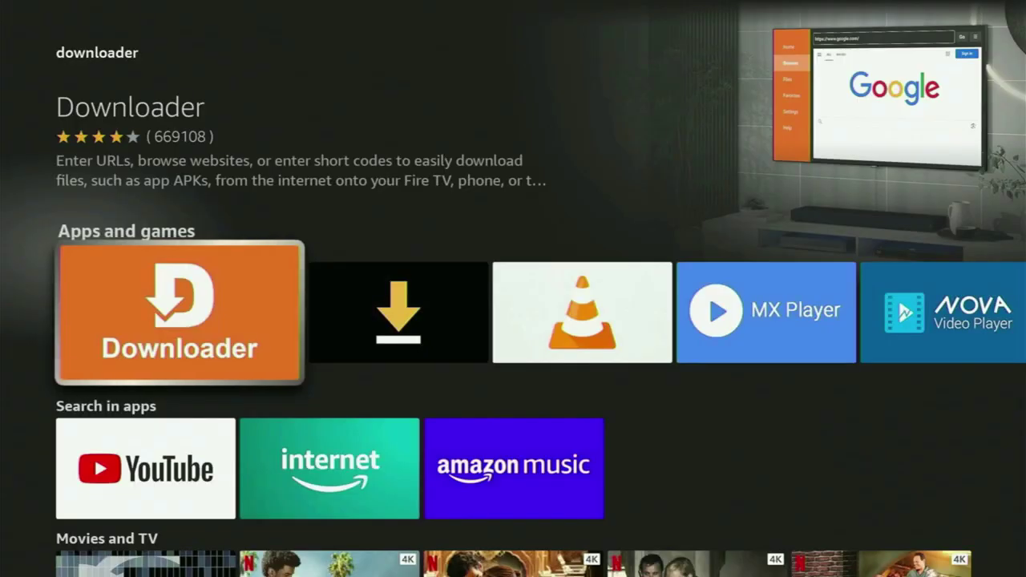
pyautogui.press('Down')
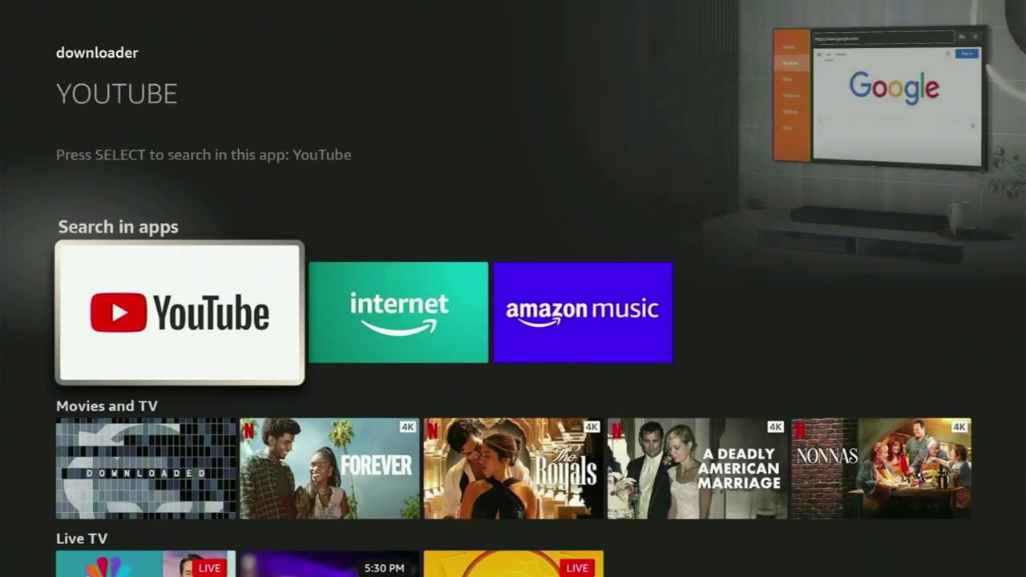
pyautogui.press('Down')
pyautogui.press('Down')
pyautogui.press('Down')
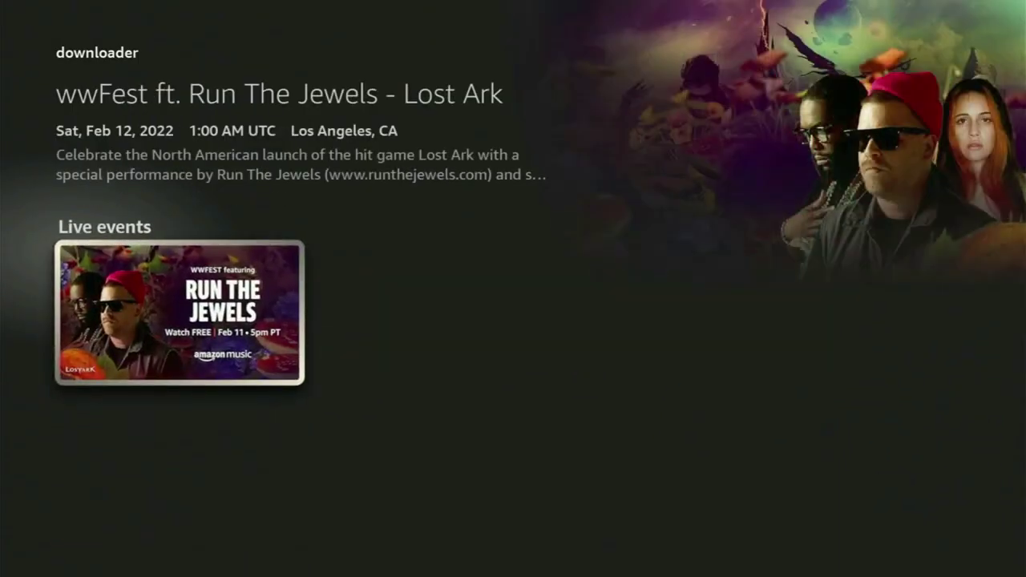
pyautogui.press('Up')
pyautogui.press('Up')
pyautogui.press('Up')
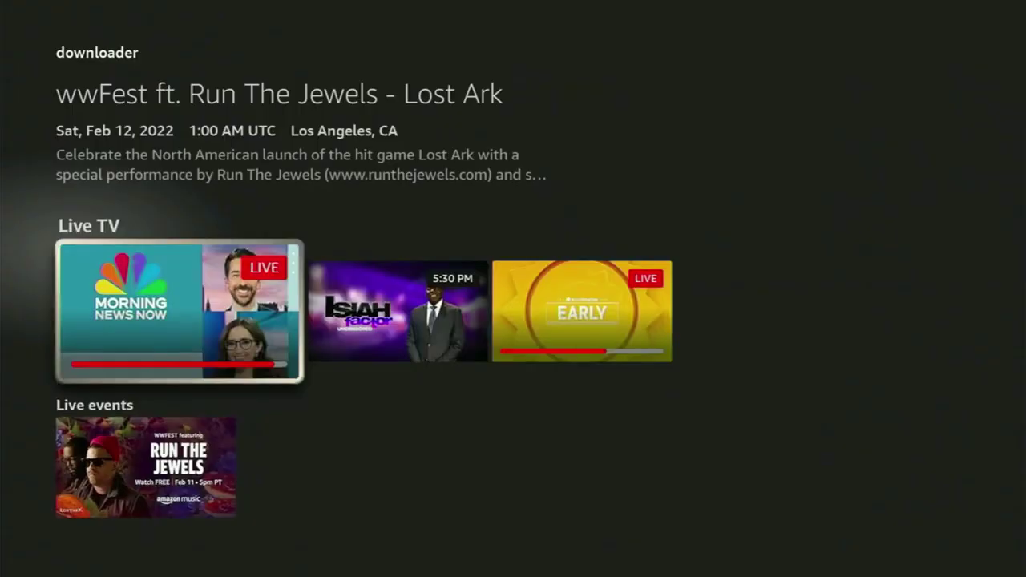
pyautogui.press('Home')
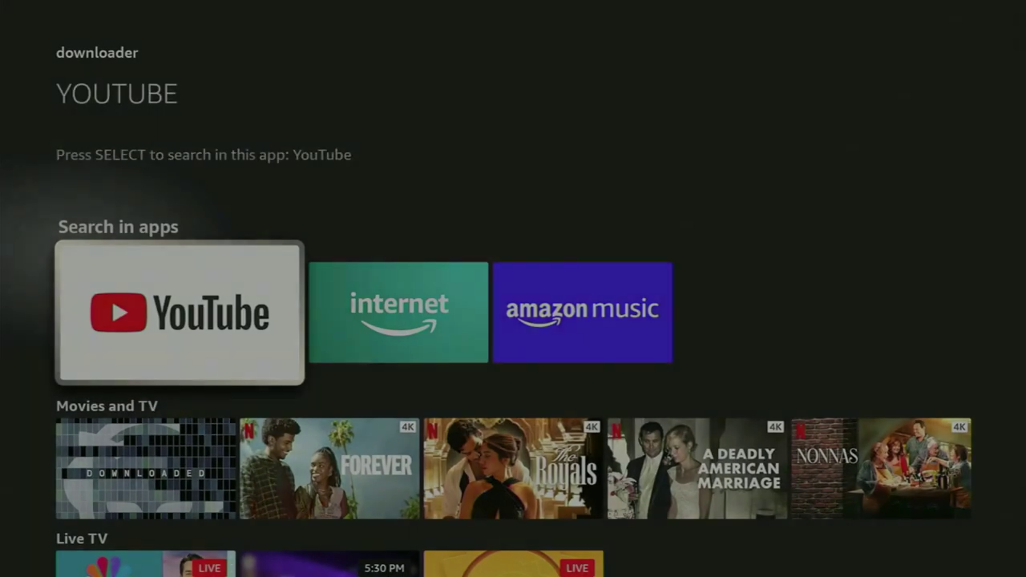
# Go to the Settings row and open My Fire TV
pyautogui.press('Right')
pyautogui.press('Right')
pyautogui.press('Right')
pyautogui.press('Right')
pyautogui.press('Right')
pyautogui.press('Right')
pyautogui.press('Right')
pyautogui.press('Right')
pyautogui.press('Right')
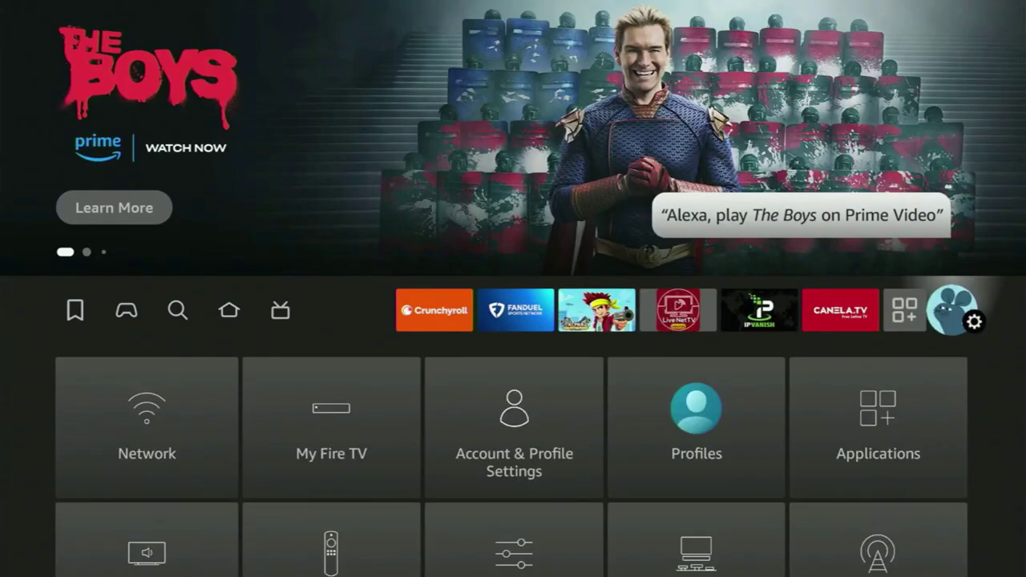
pyautogui.press('Down')
pyautogui.press('Right')
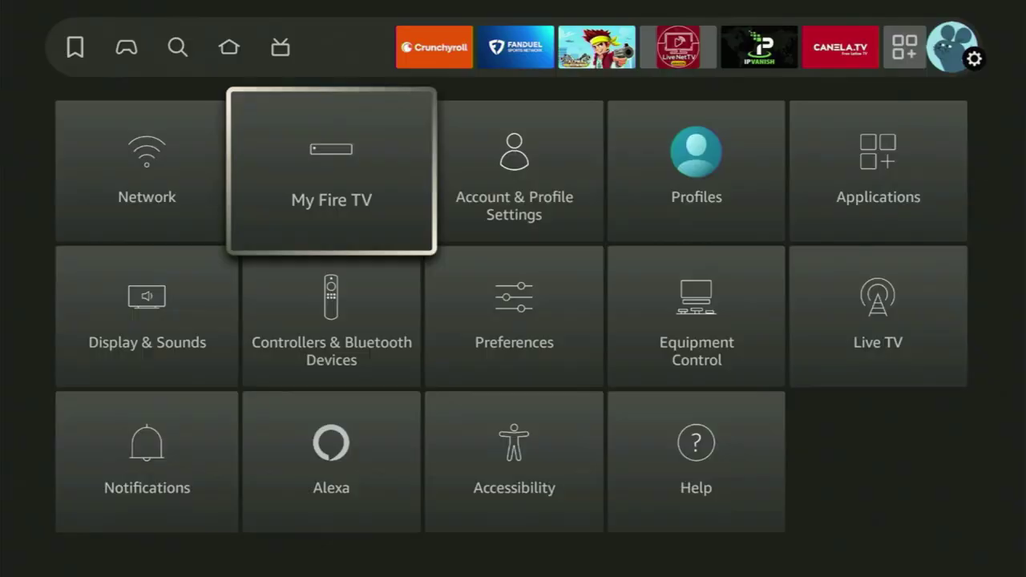
pyautogui.press('Return')
# Scroll the My Fire TV list past Developer options down to Reset to Factory Defaults and back
pyautogui.press('Down')
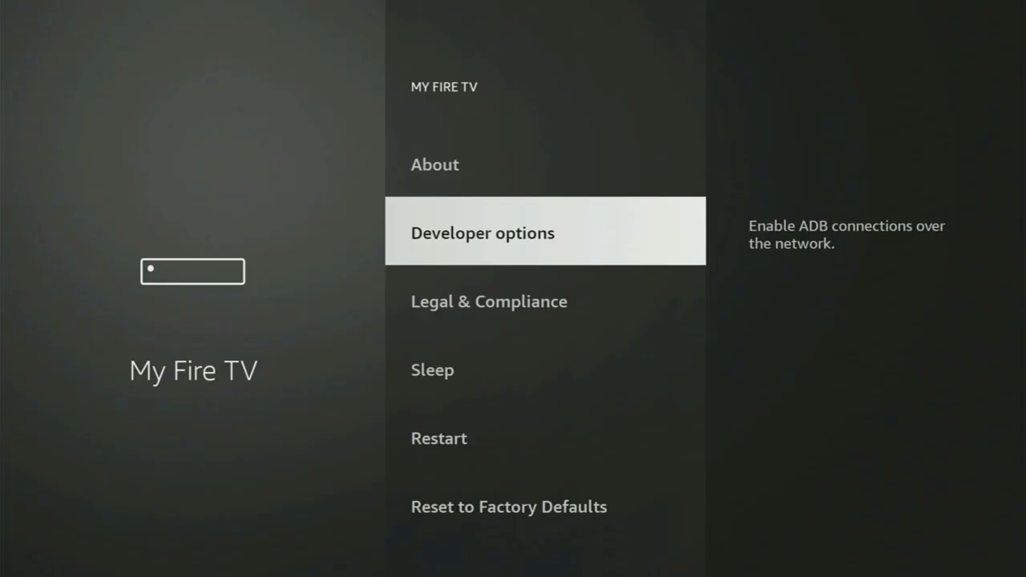
pyautogui.press('Down')
pyautogui.press('Down')
pyautogui.press('Down')
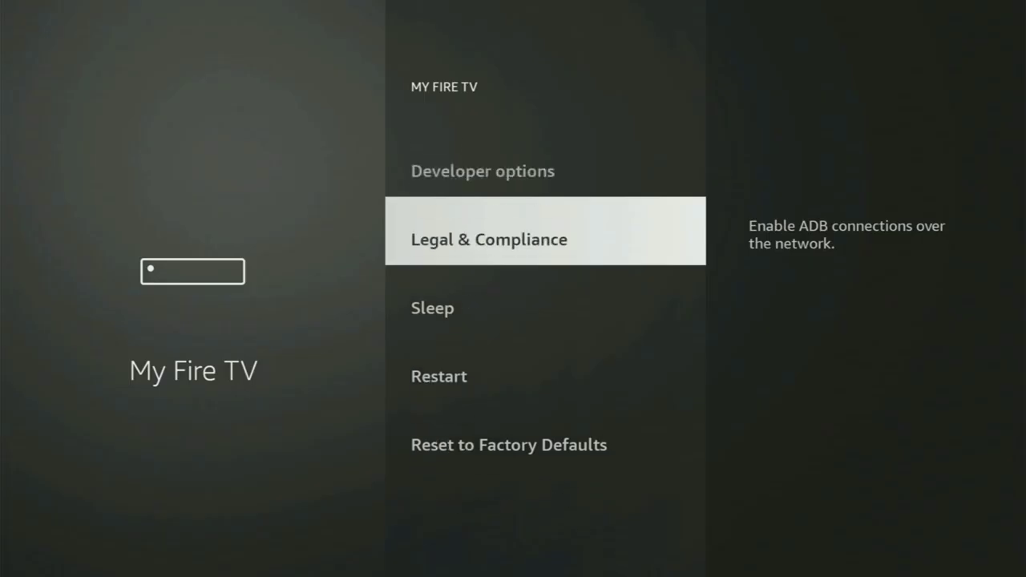
pyautogui.press('Down')
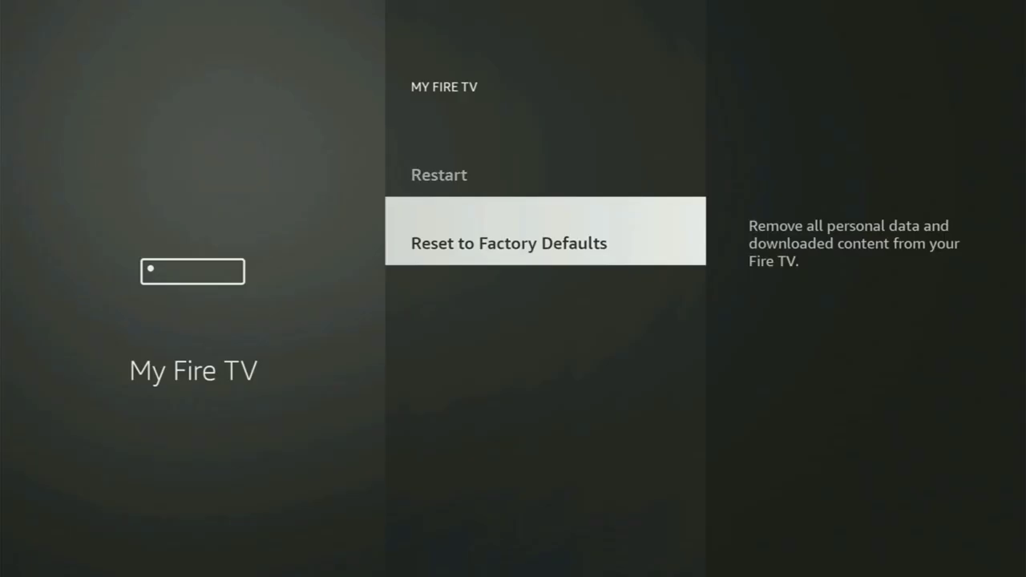
pyautogui.press('Up')
pyautogui.press('Up')
pyautogui.press('Up')
pyautogui.press('Up')
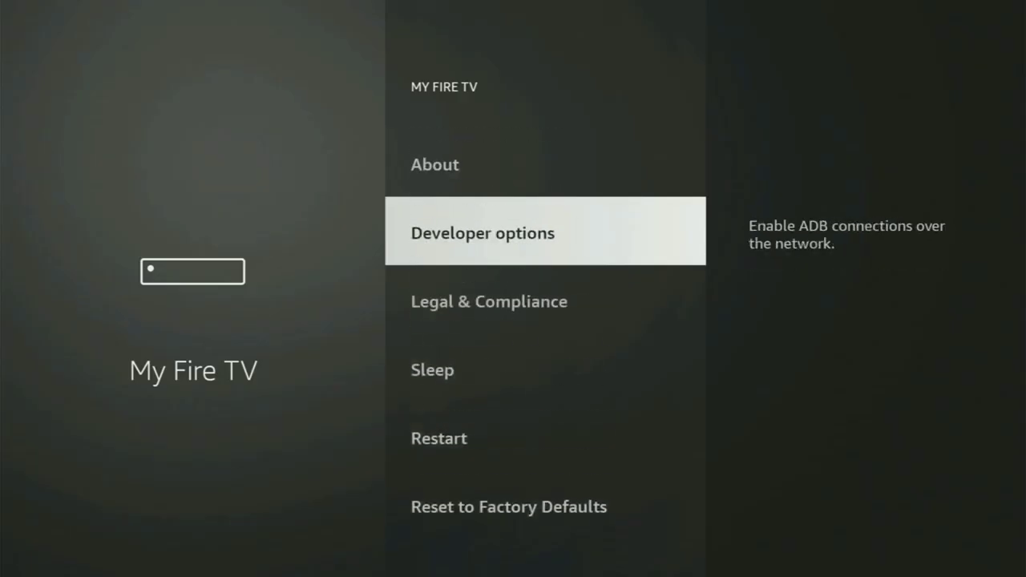
pyautogui.press('Up')
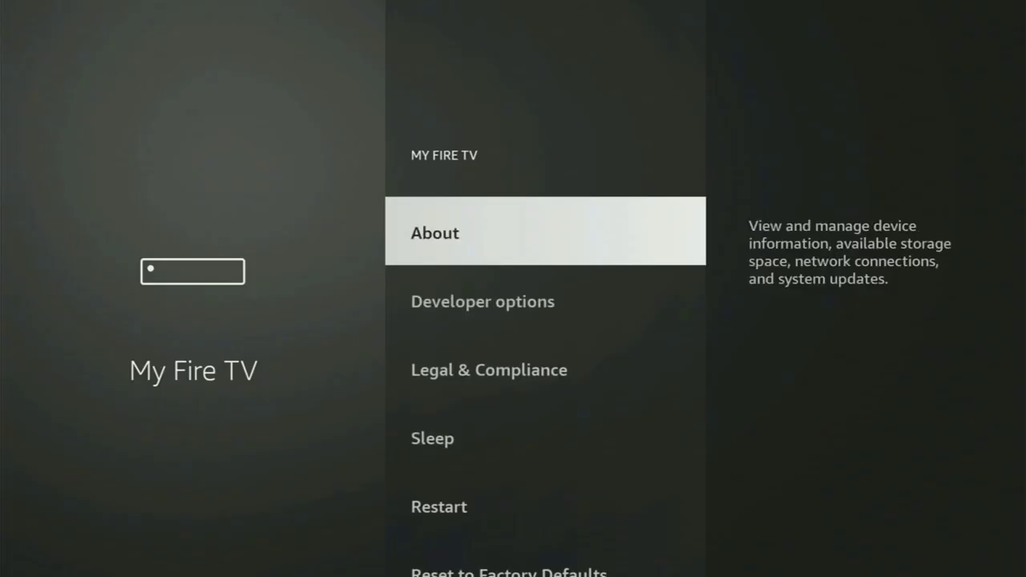
pyautogui.press('Down')
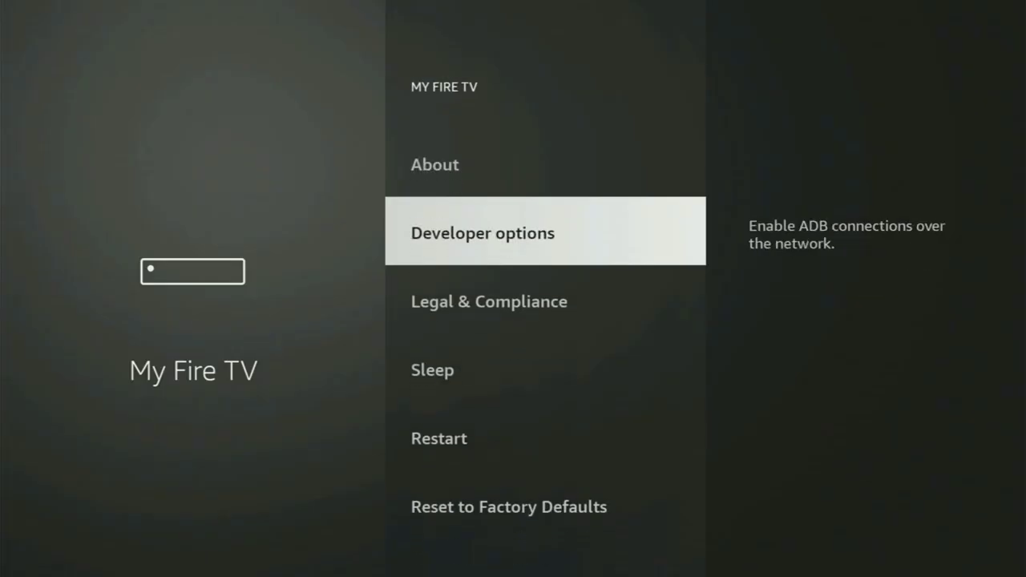
pyautogui.press('Down')
# Open About and select Fire TV to confirm developer mode is already unlocked
pyautogui.press('Up')
pyautogui.press('Up')
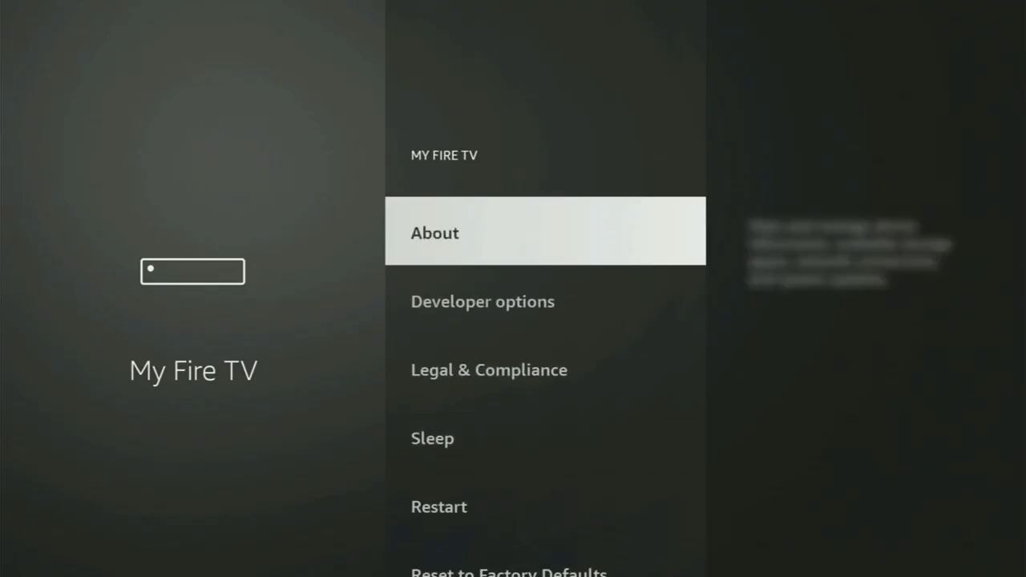
pyautogui.press('Return')
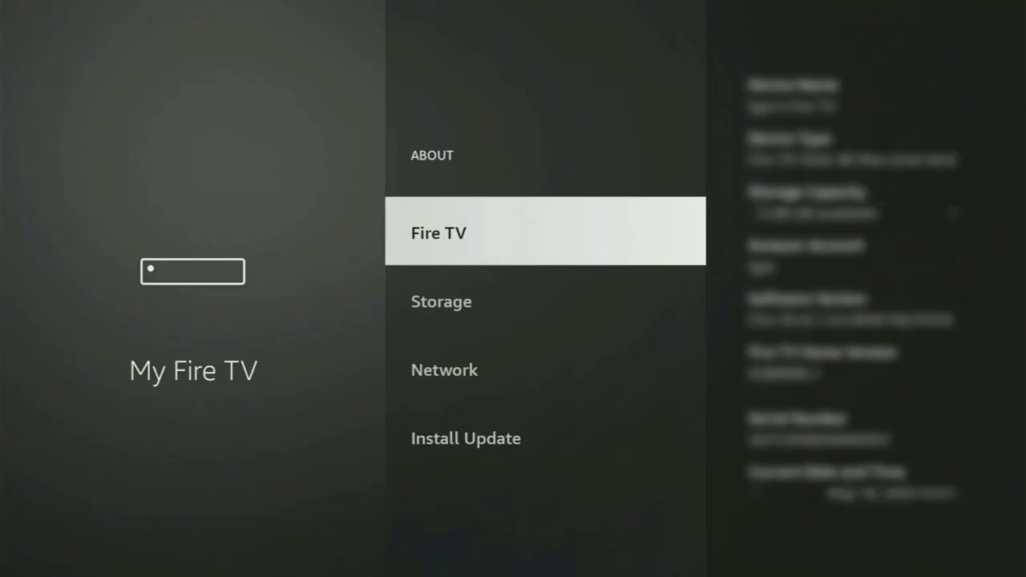
pyautogui.press('Return')
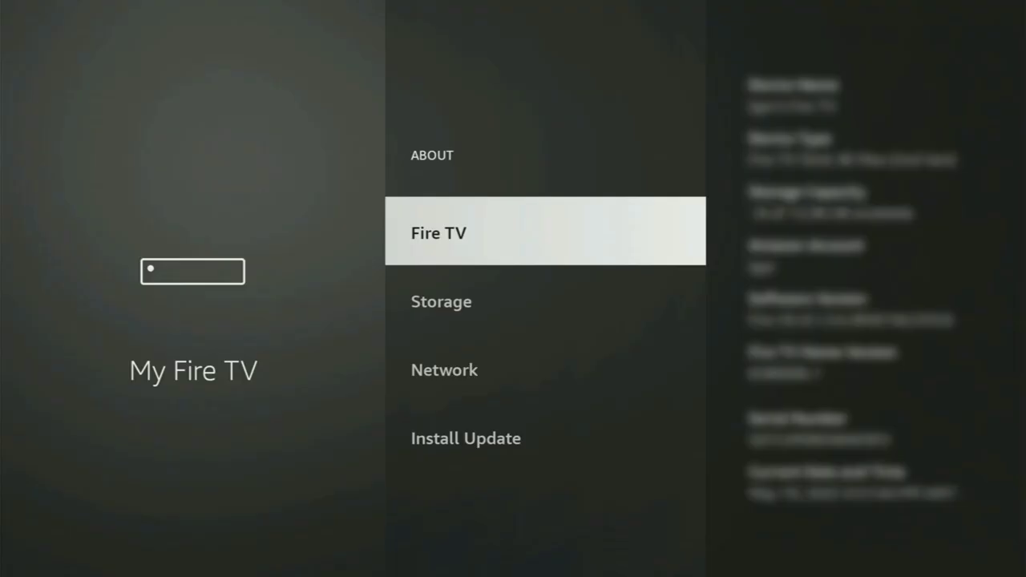
# Go back to My Fire TV and open Developer options > Install unknown apps
pyautogui.press('Escape')
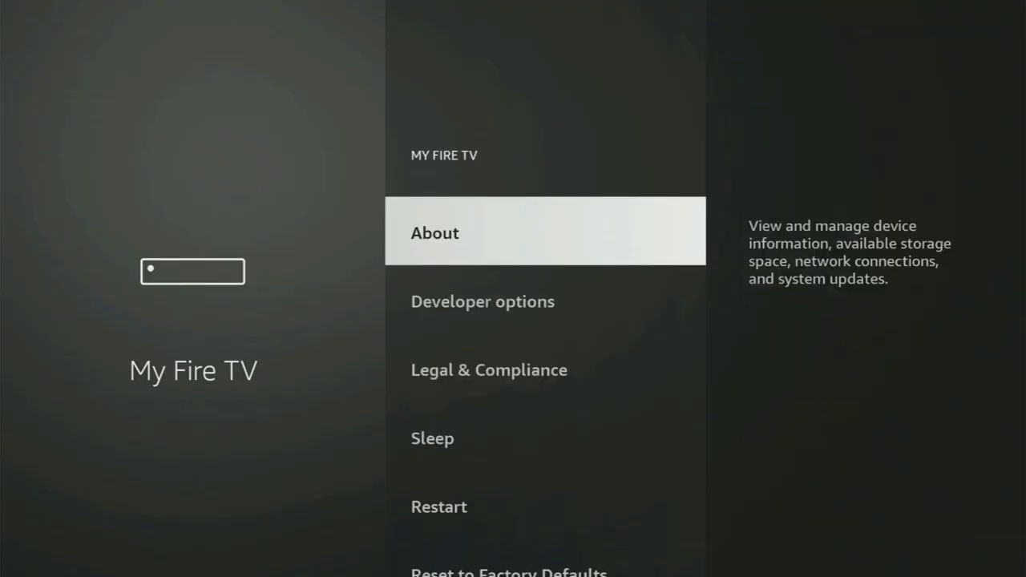
pyautogui.press('Down')
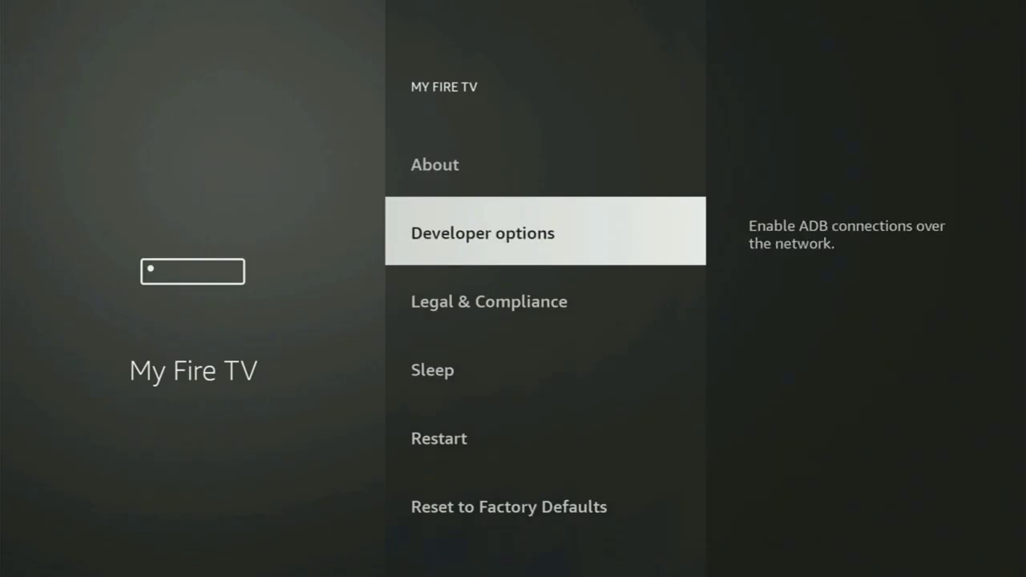
pyautogui.press('Return')
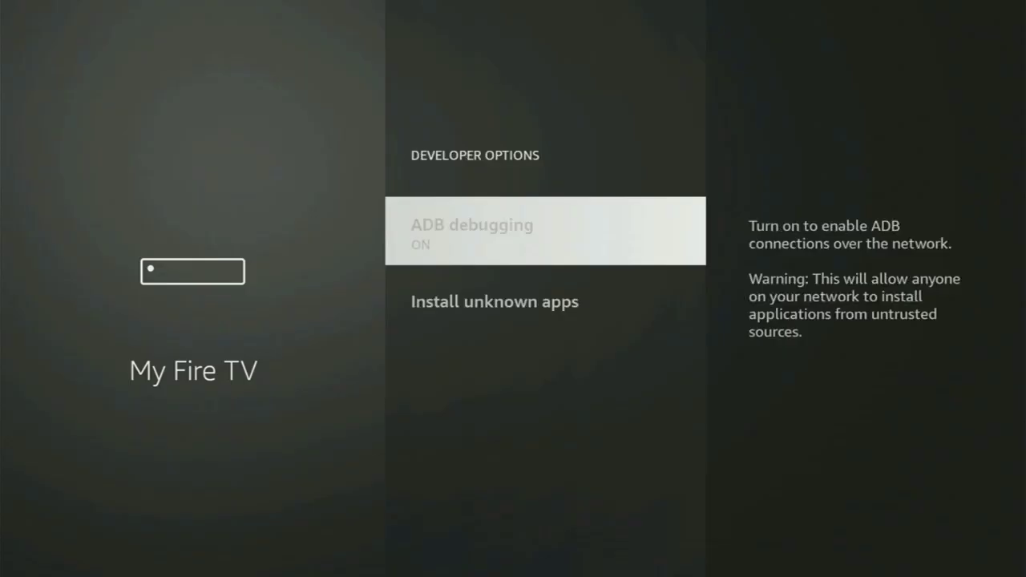
pyautogui.press('Down')
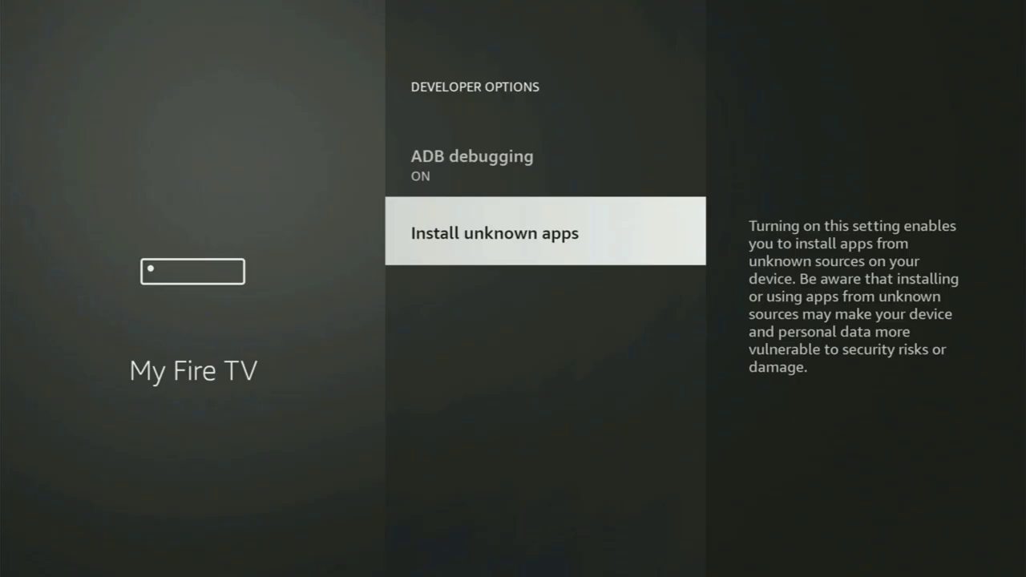
pyautogui.press('Return')
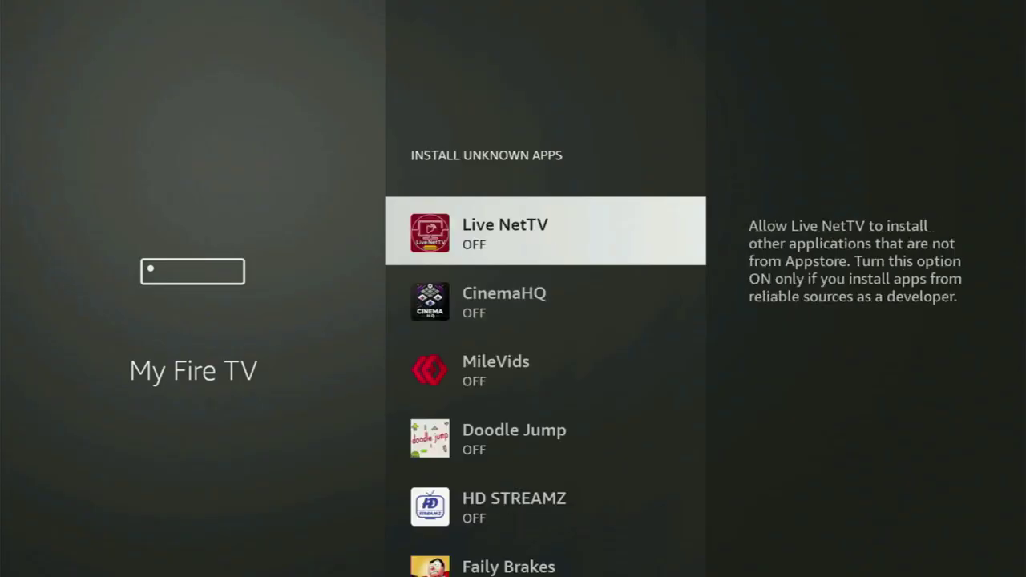
# Set Downloader to ON and review the other apps, which stay OFF
pyautogui.press('Down')
pyautogui.press('Down')
pyautogui.press('Down')
pyautogui.press('Down')
pyautogui.press('Down')
pyautogui.press('Down')
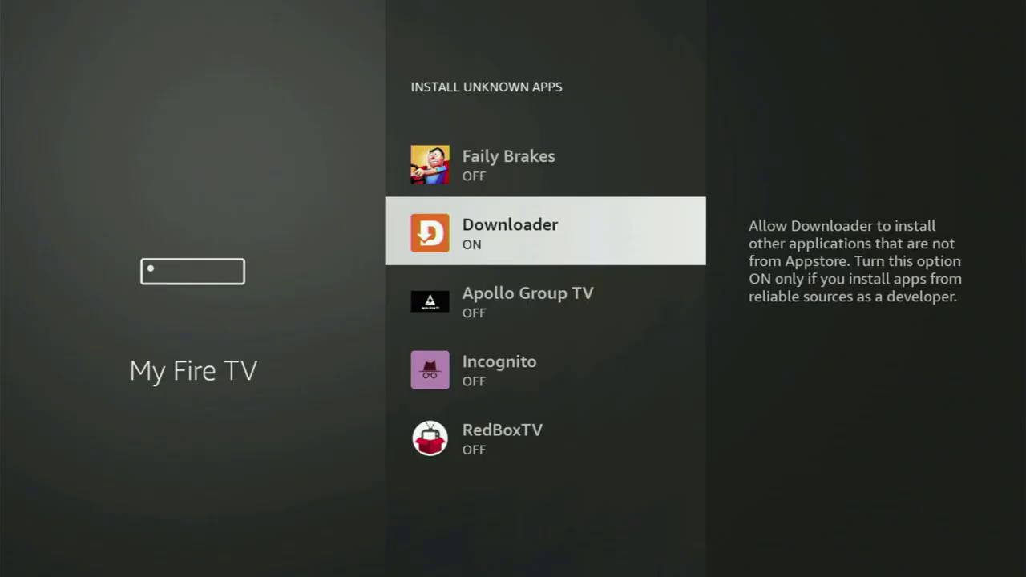
pyautogui.press('Return')
pyautogui.press('Return')
pyautogui.press('Down')
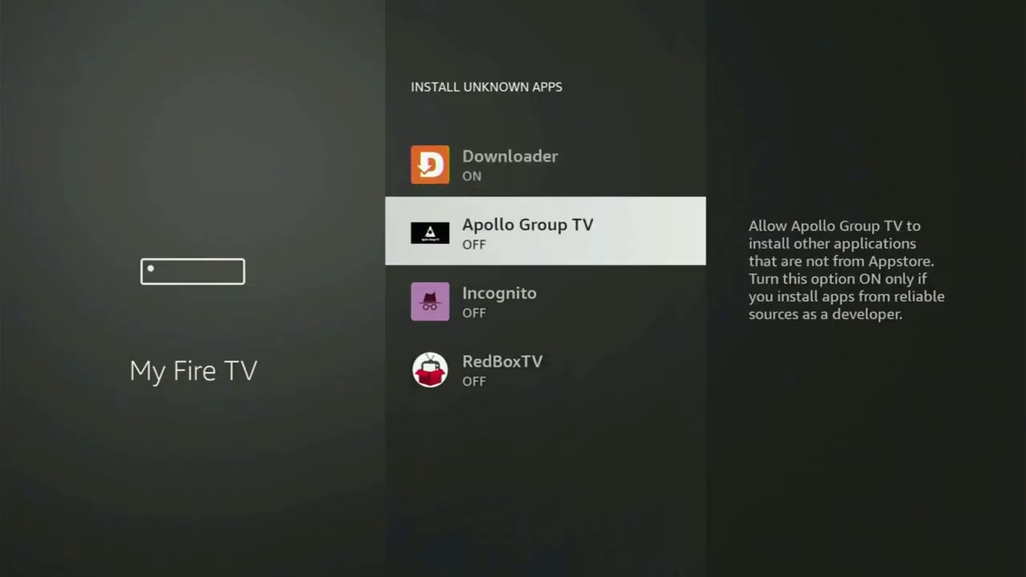
pyautogui.press('Down')
pyautogui.press('Down')
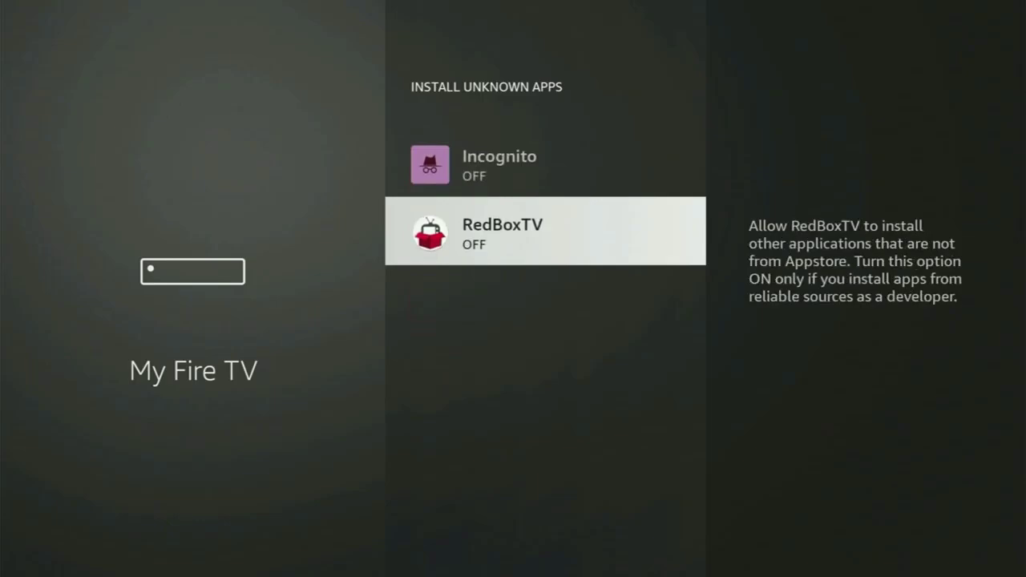
pyautogui.press('Up')
pyautogui.press('Up')
pyautogui.press('Up')
pyautogui.press('Up')
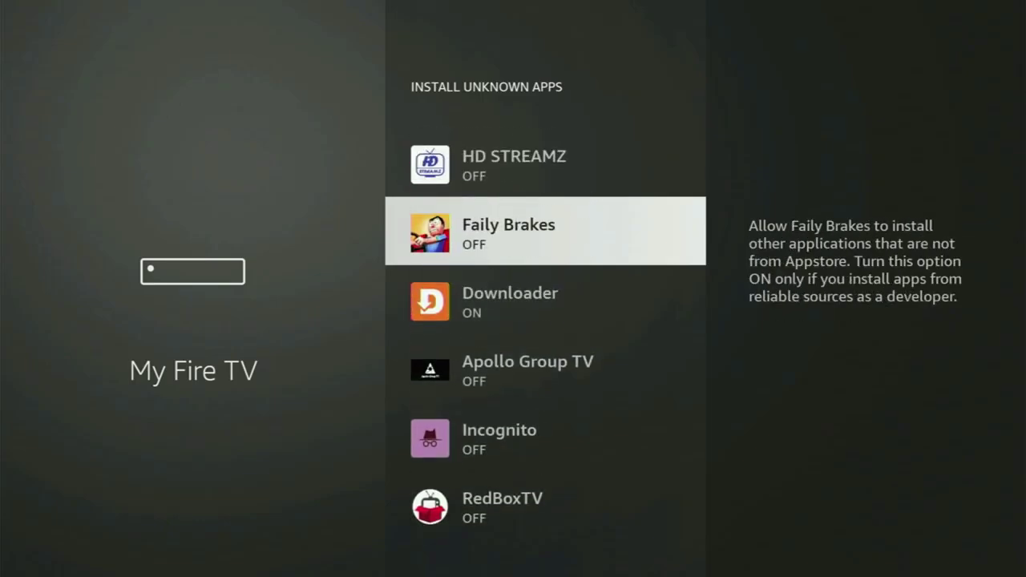
pyautogui.press('Up')
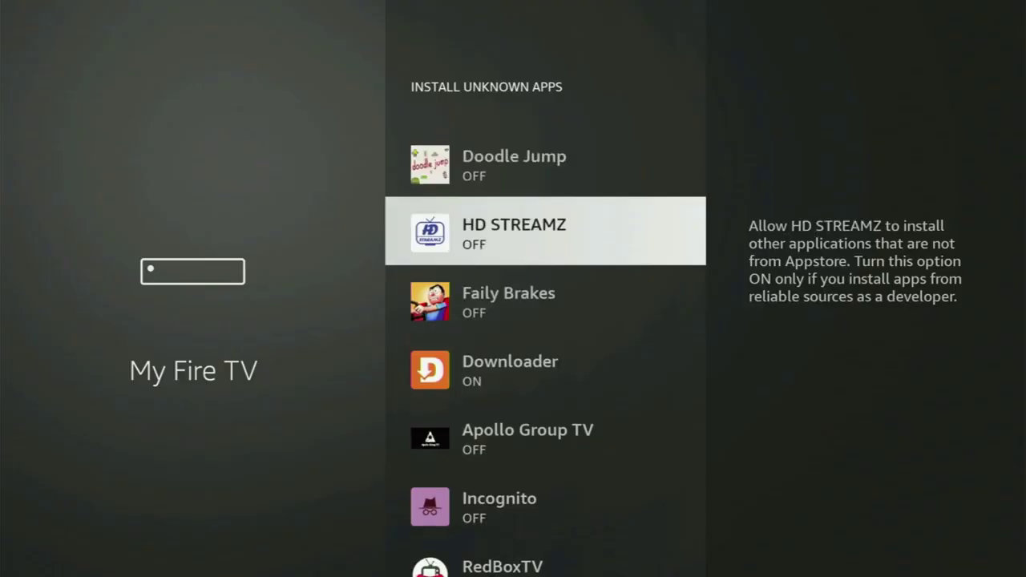
pyautogui.press('Up')
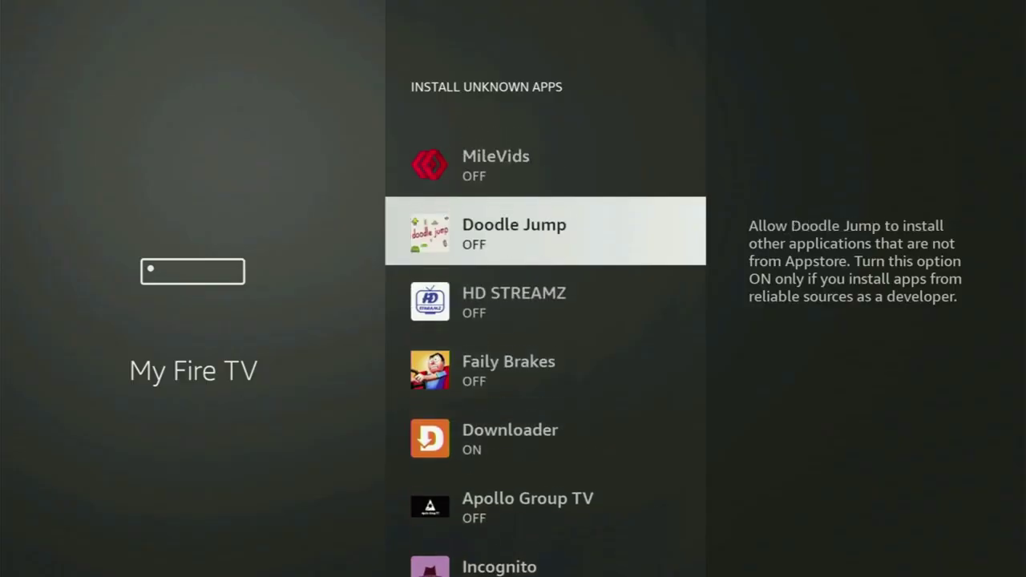
# From Home, open Your Apps & Channels and move past Downloader to the NordVPN tile
pyautogui.press('Home')
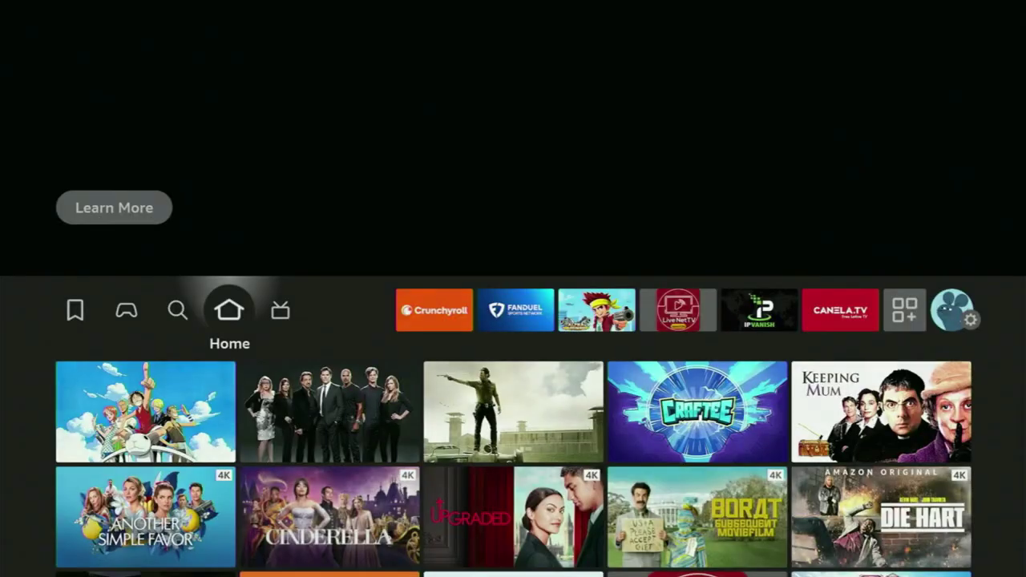
pyautogui.press('Right')
pyautogui.press('Right')
pyautogui.press('Right')
pyautogui.press('Right')
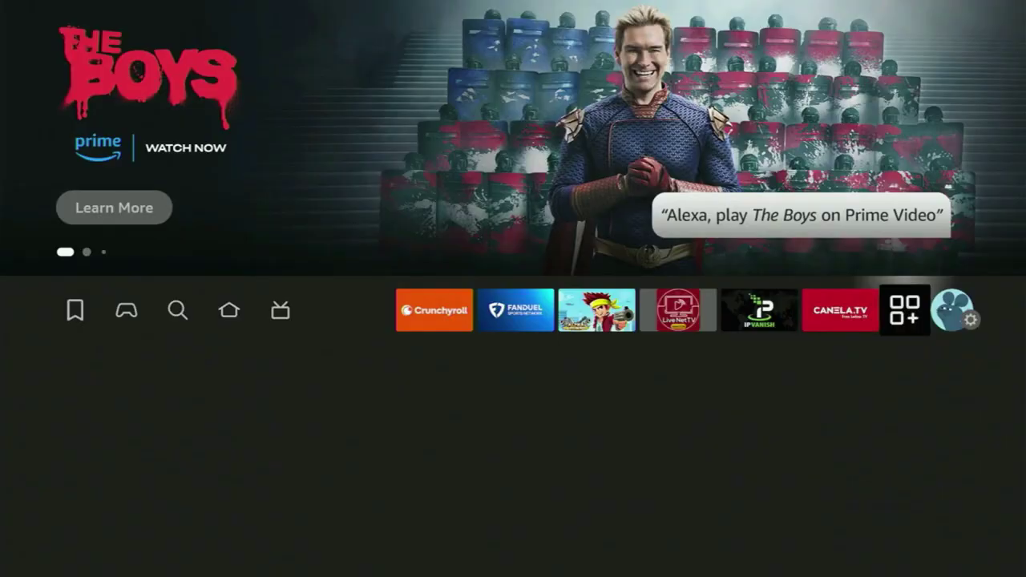
pyautogui.press('Return')
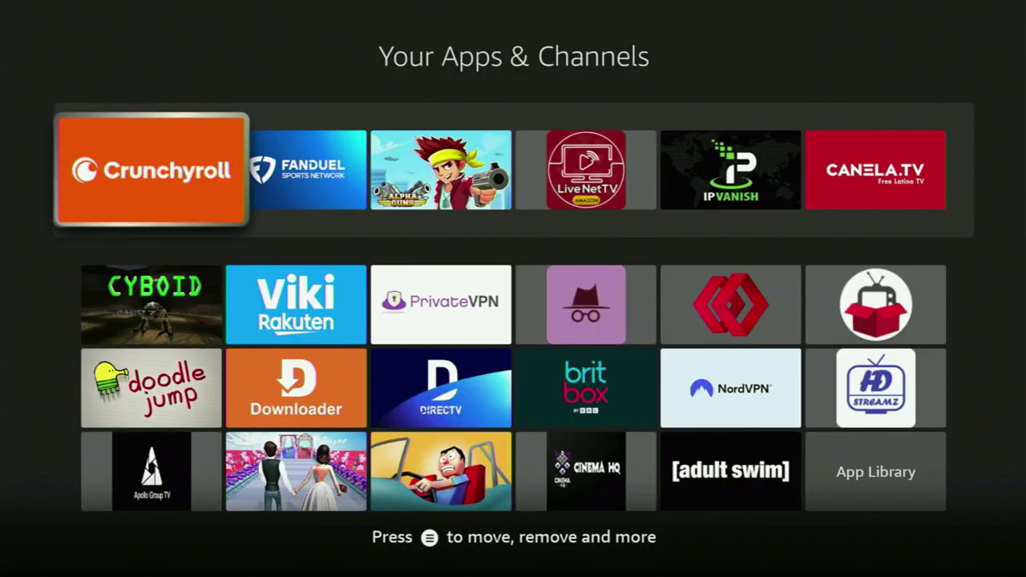
pyautogui.press('Down')
pyautogui.press('Right')
pyautogui.press('Down')
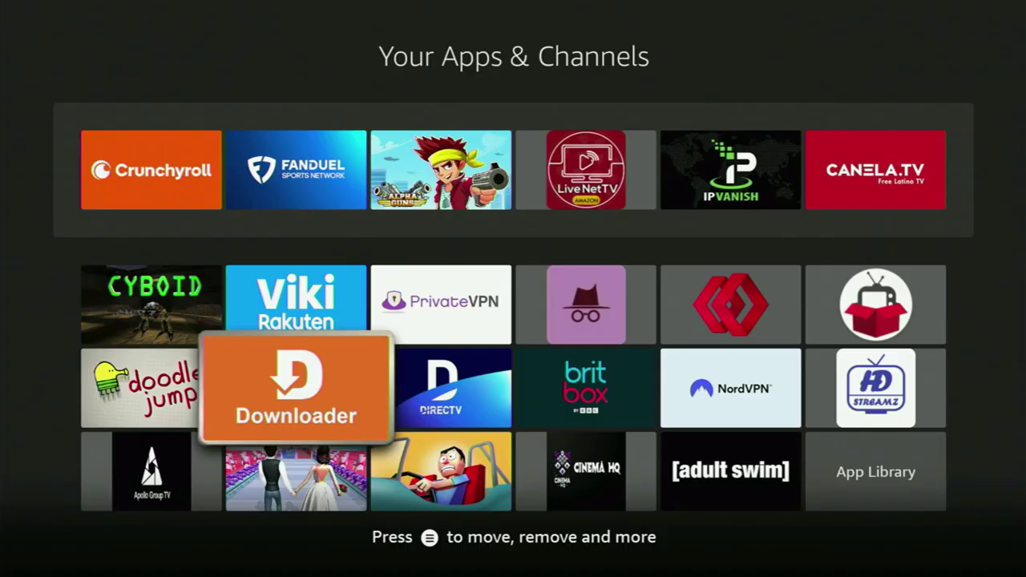
pyautogui.press('Right')
pyautogui.press('Right')
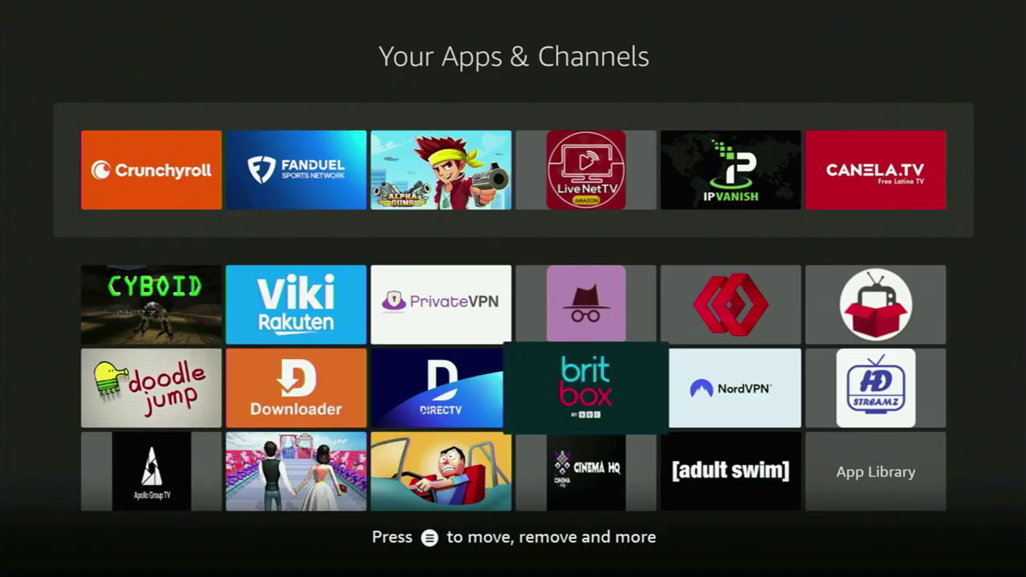
pyautogui.press('Right')
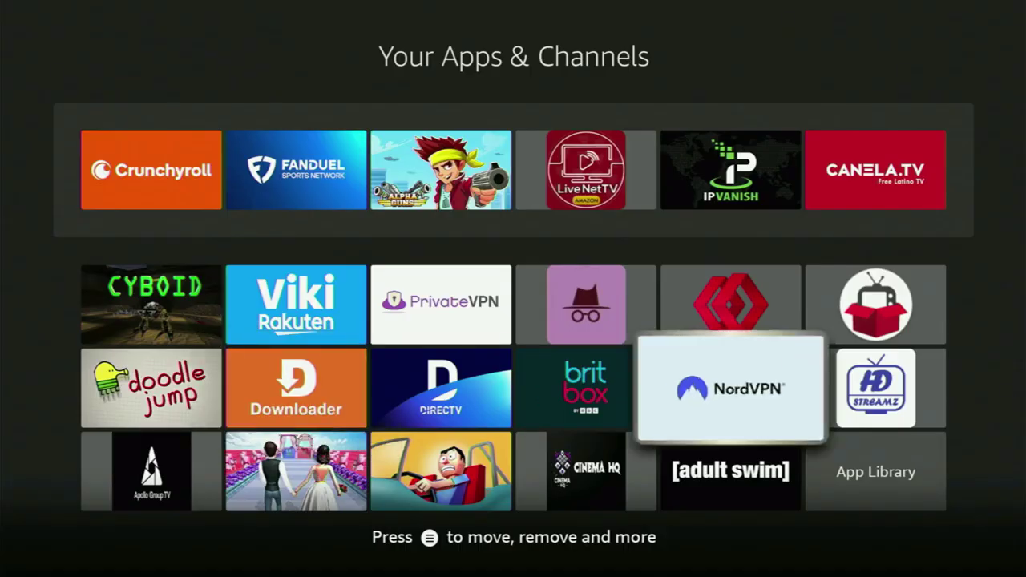
# Launch NordVPN and move from the Double VPN row to the Countries list
pyautogui.press('Return')
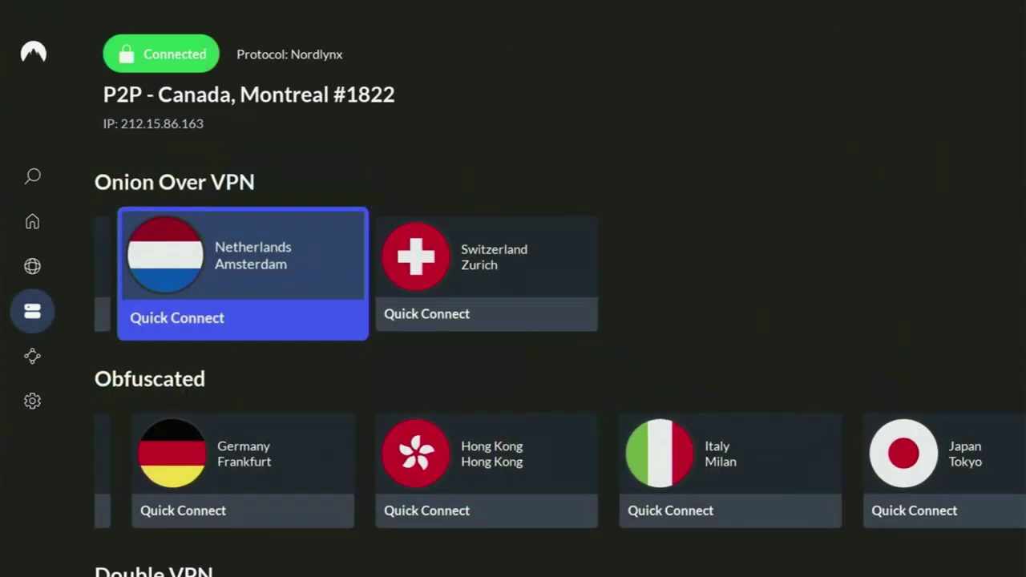
pyautogui.press('Down')
pyautogui.press('Down')
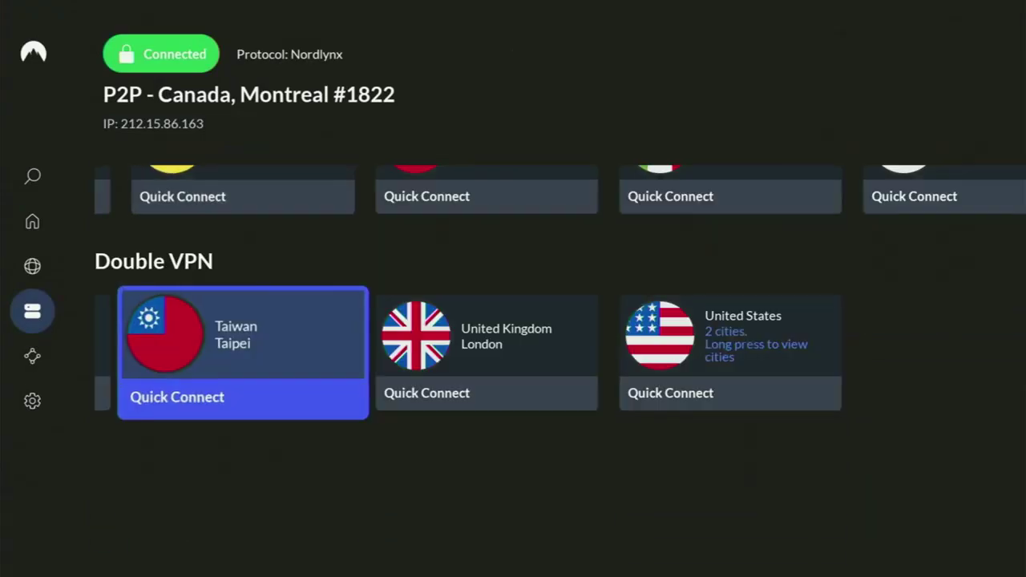
pyautogui.press('Left')
pyautogui.press('Left')
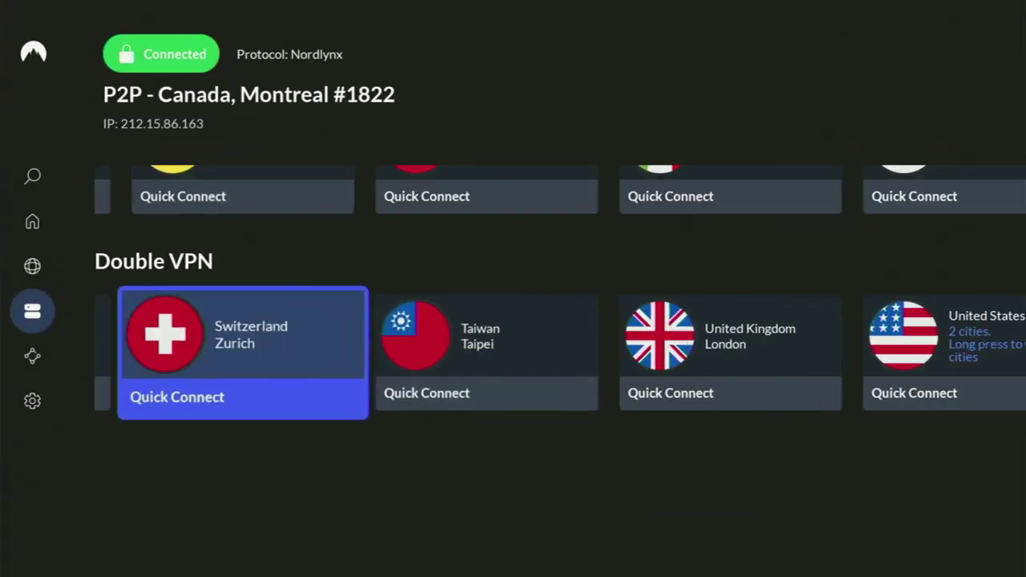
pyautogui.press('Left')
pyautogui.press('Left')
pyautogui.press('Left')
pyautogui.press('Left')
pyautogui.press('Left')
pyautogui.press('Left')
pyautogui.press('Left')
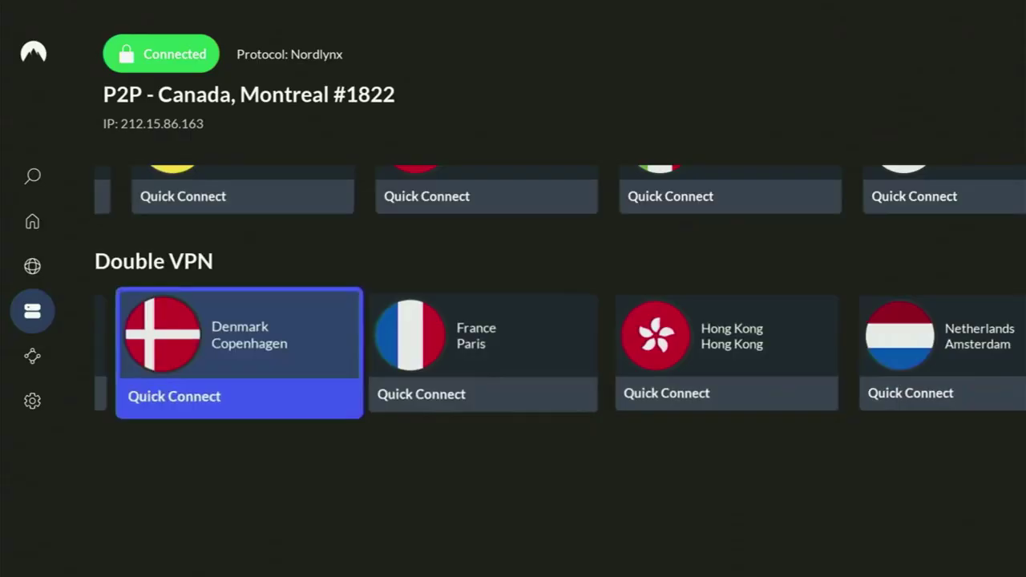
pyautogui.press('Up')
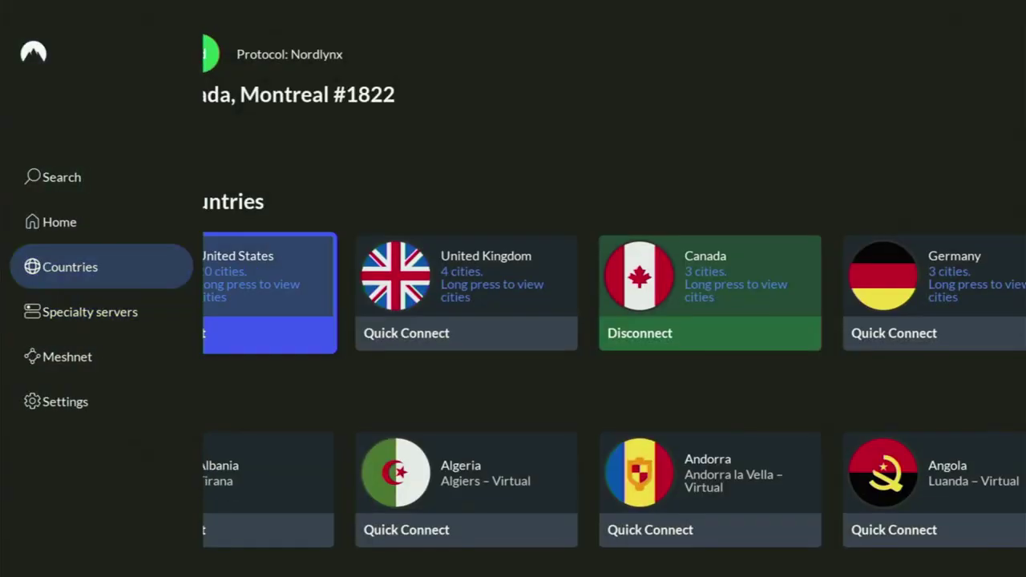
pyautogui.press('Right')
pyautogui.press('Down')
# Scroll down to the U-V row, browse to Uruguay and Uzbekistan, then back to United Kingdom
pyautogui.press('Down')
pyautogui.press('Down')
pyautogui.press('Down')
pyautogui.press('Down')
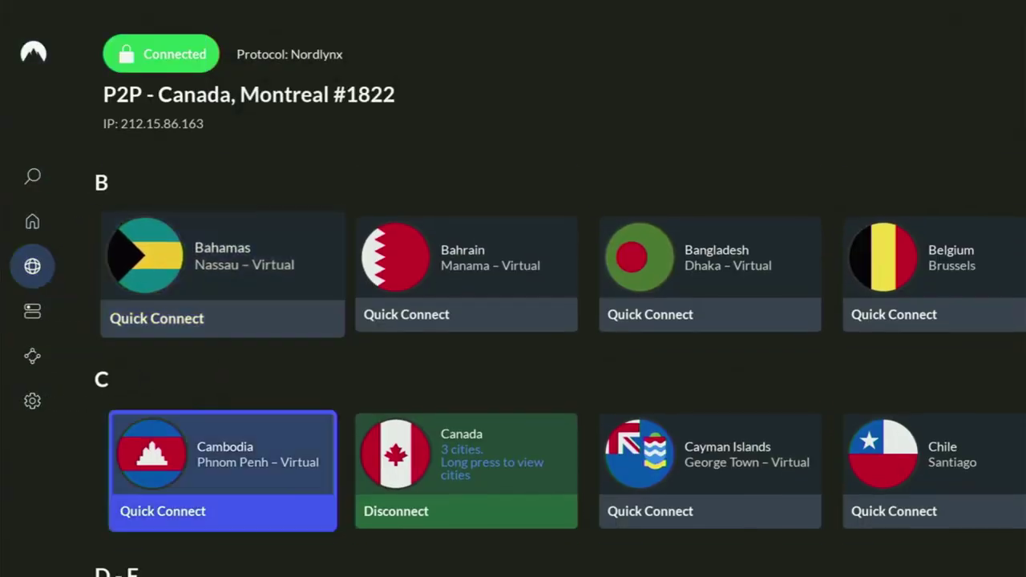
pyautogui.press('Down')
pyautogui.press('Down')
pyautogui.press('Down')
pyautogui.press('Down')
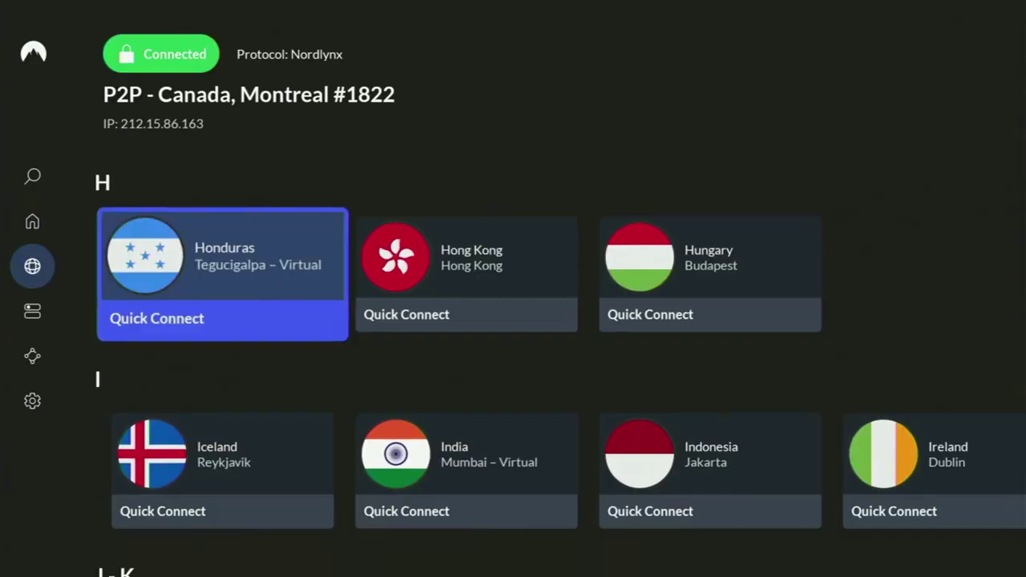
pyautogui.press('Down')
pyautogui.press('Down')
pyautogui.press('Down')
pyautogui.press('Down')
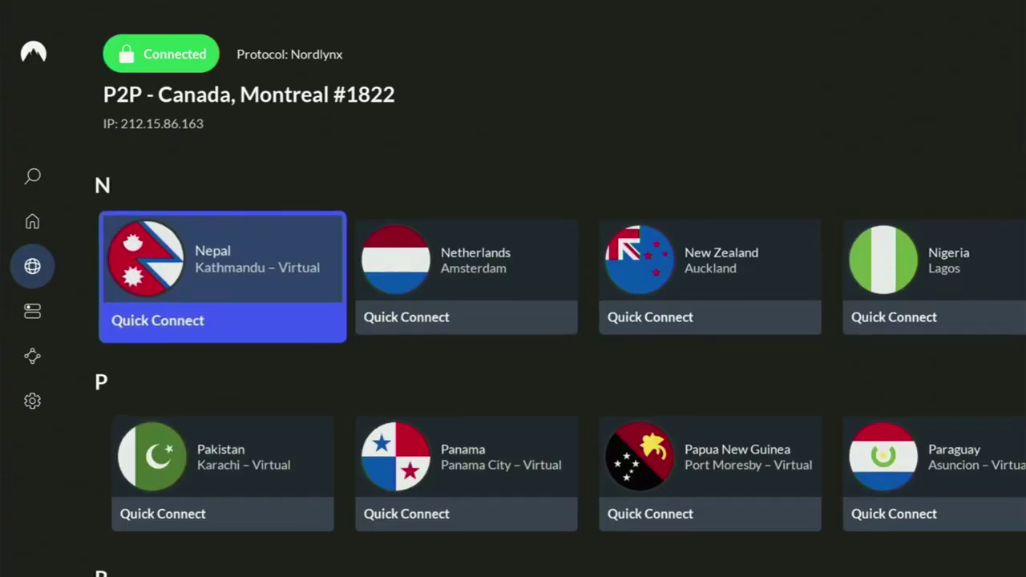
pyautogui.press('Down')
pyautogui.press('Down')
pyautogui.press('Down')
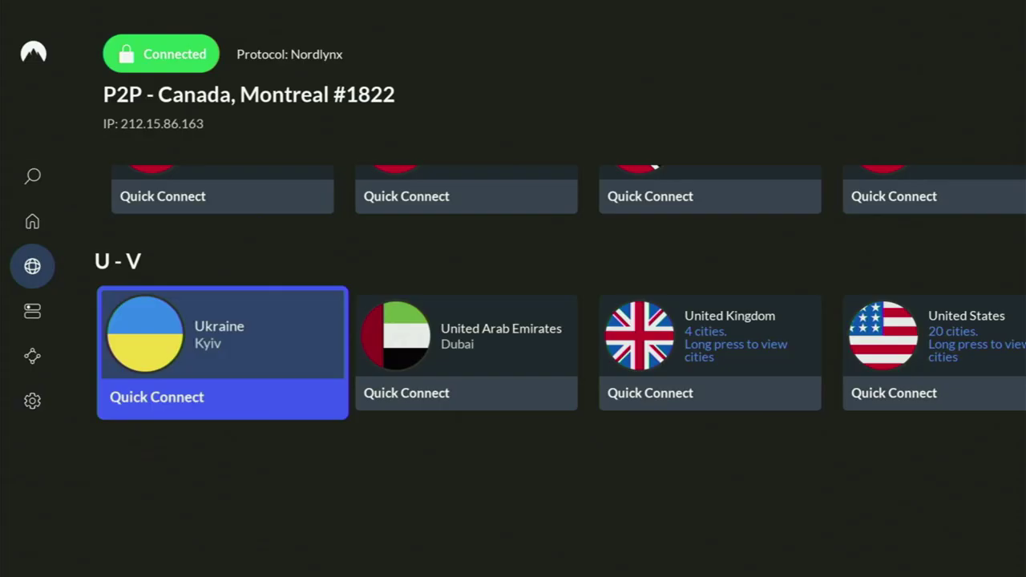
pyautogui.press('Right')
pyautogui.press('Right')
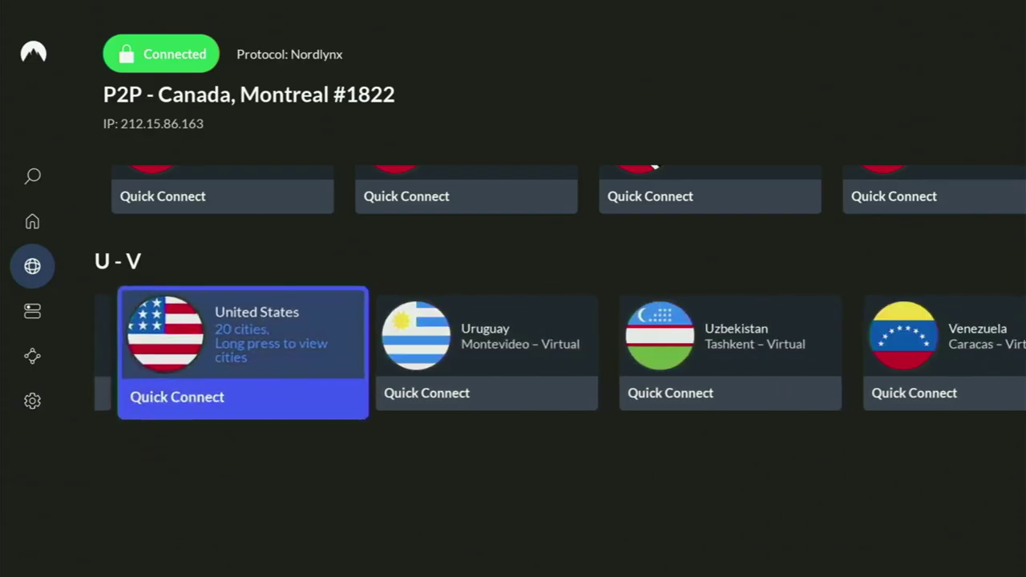
pyautogui.press('Right')
pyautogui.press('Right')
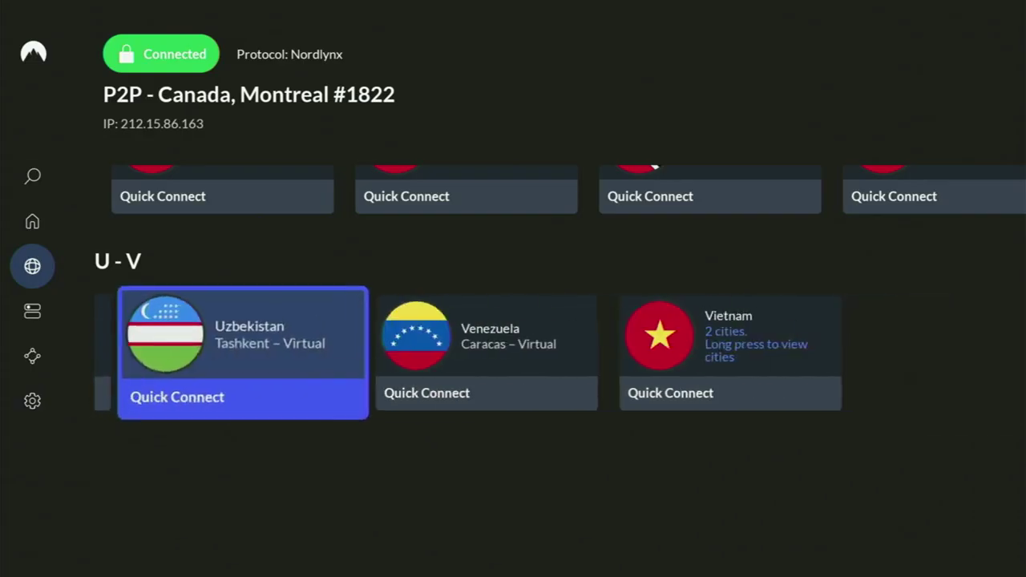
pyautogui.press('Right')
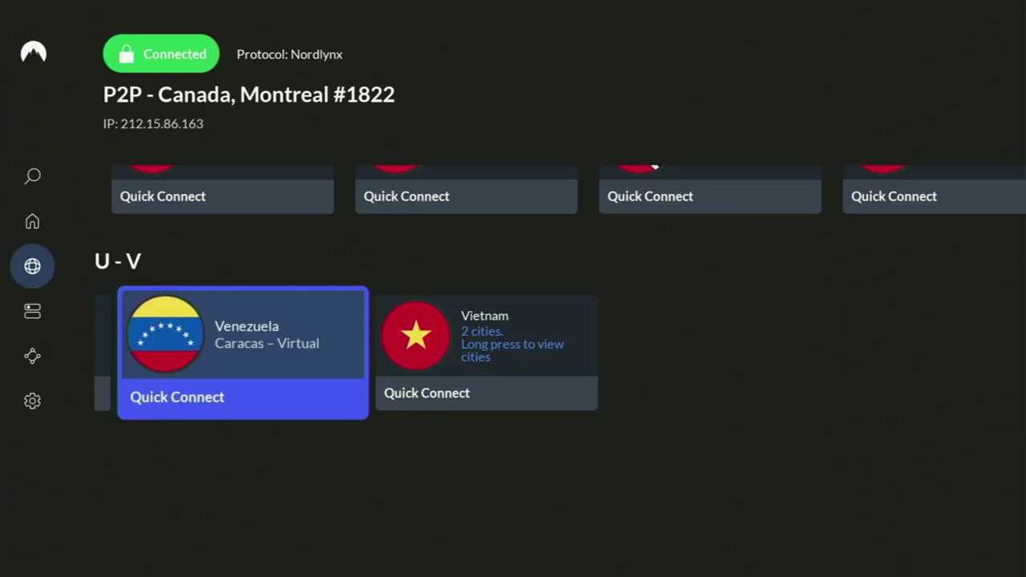
pyautogui.press('Left')
pyautogui.press('Left')
pyautogui.press('Left')
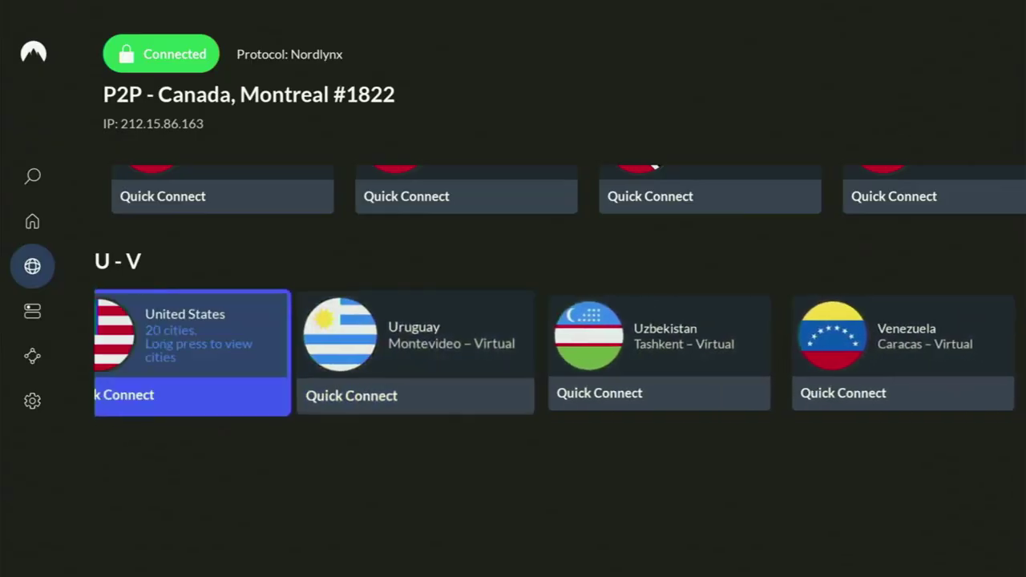
pyautogui.press('Left')
# Quick Connect to United Kingdom, London #2818, then browse up to Netherlands and New Zealand
pyautogui.press('Return')
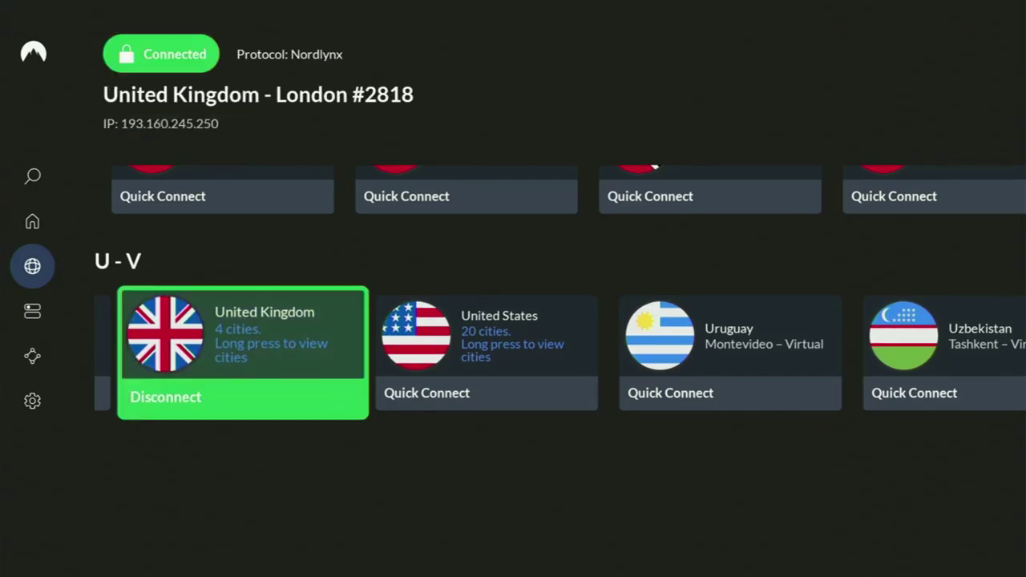
pyautogui.press('Up')
pyautogui.press('Up')
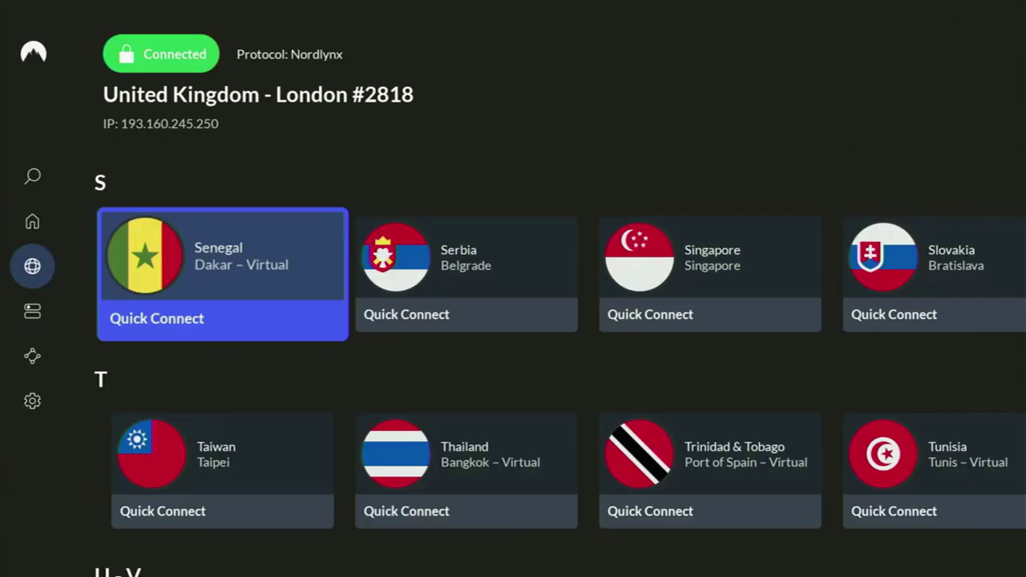
pyautogui.press('Up')
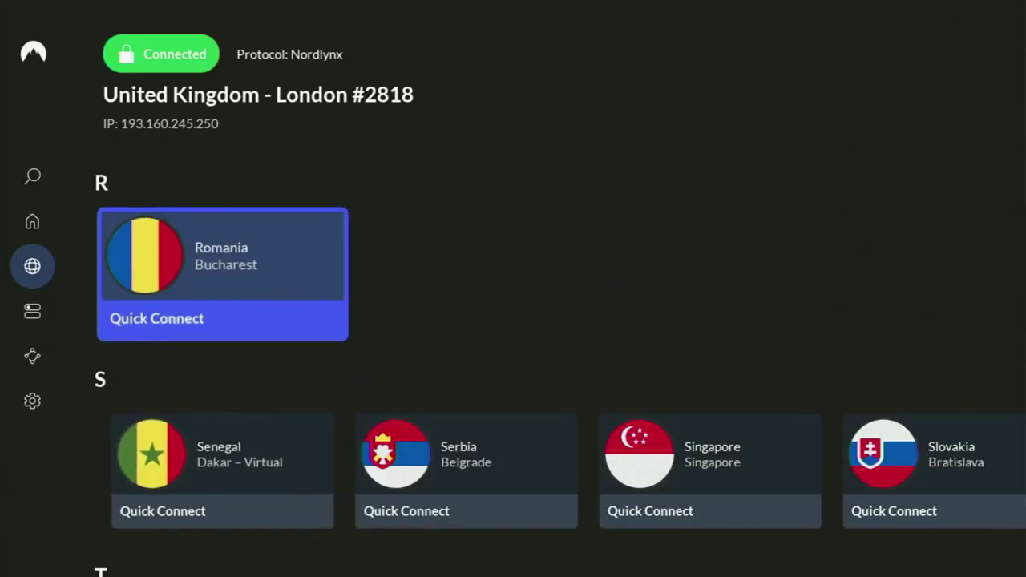
pyautogui.press('Up')
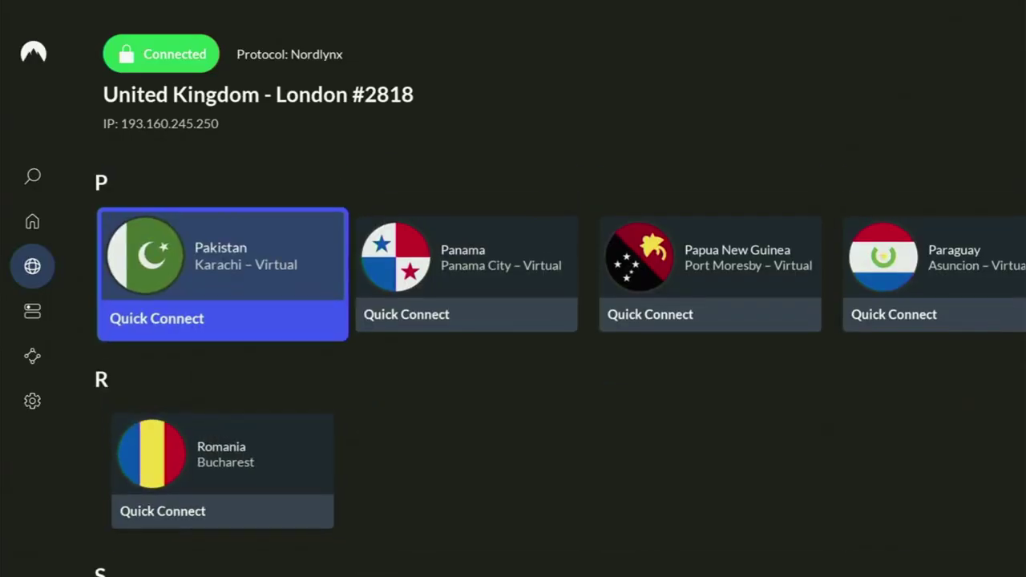
pyautogui.press('Up')
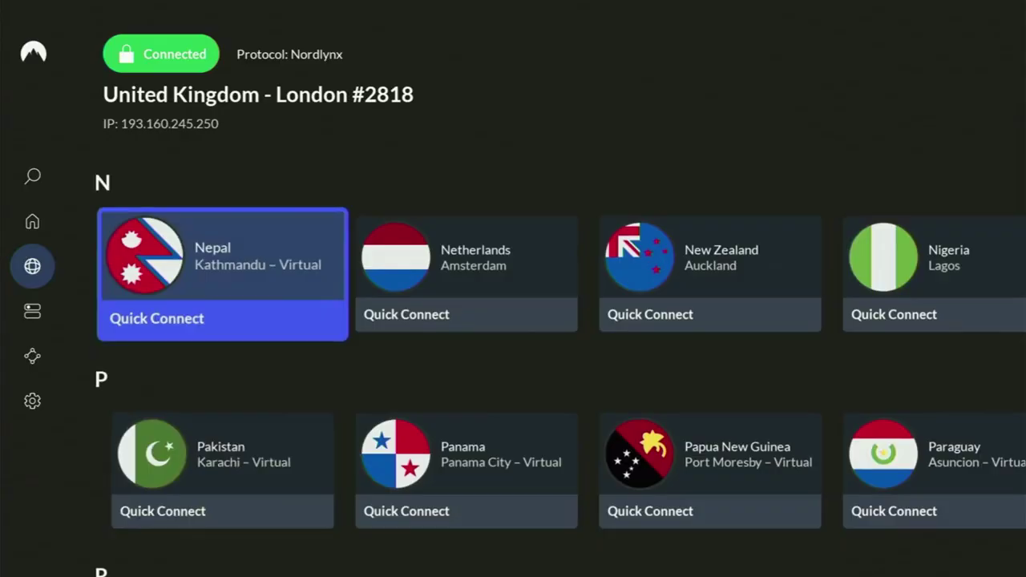
pyautogui.press('Right')
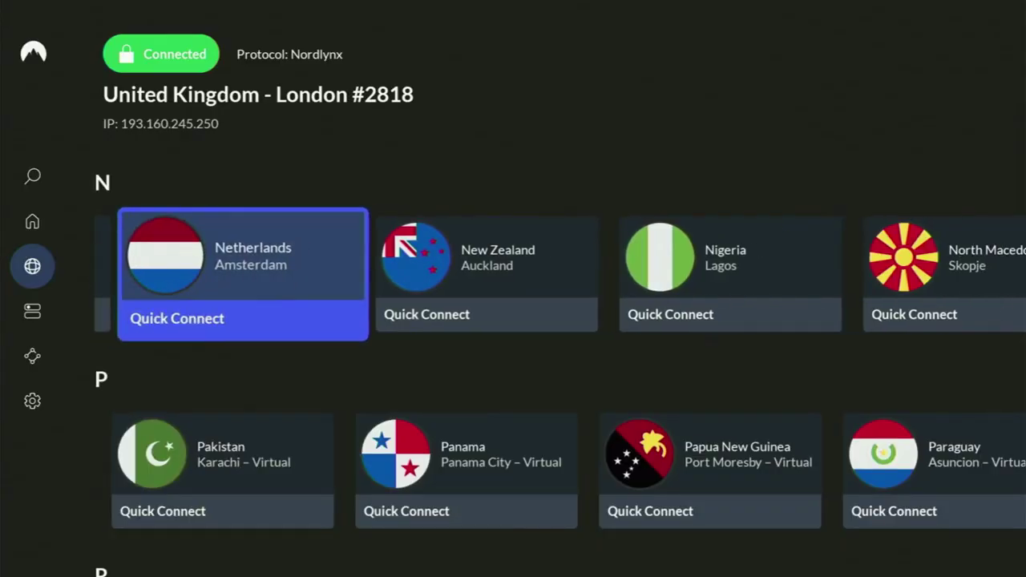
pyautogui.press('Right')
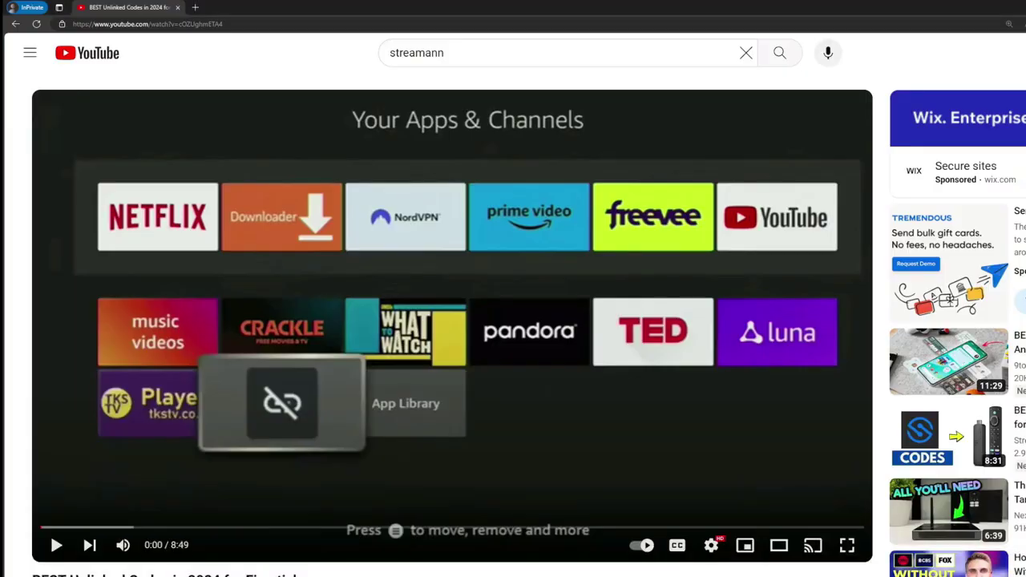
# Expand the video description, highlight the 3-months-extra offer, then return to the Fire TV home screen
pyautogui.scroll(-5, 369, 467)
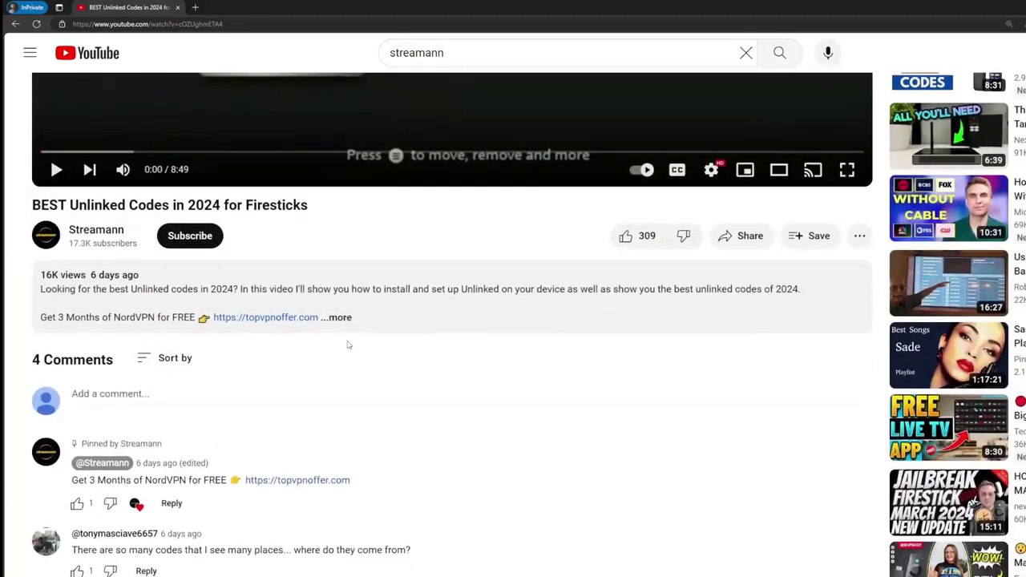
pyautogui.click(348, 336)
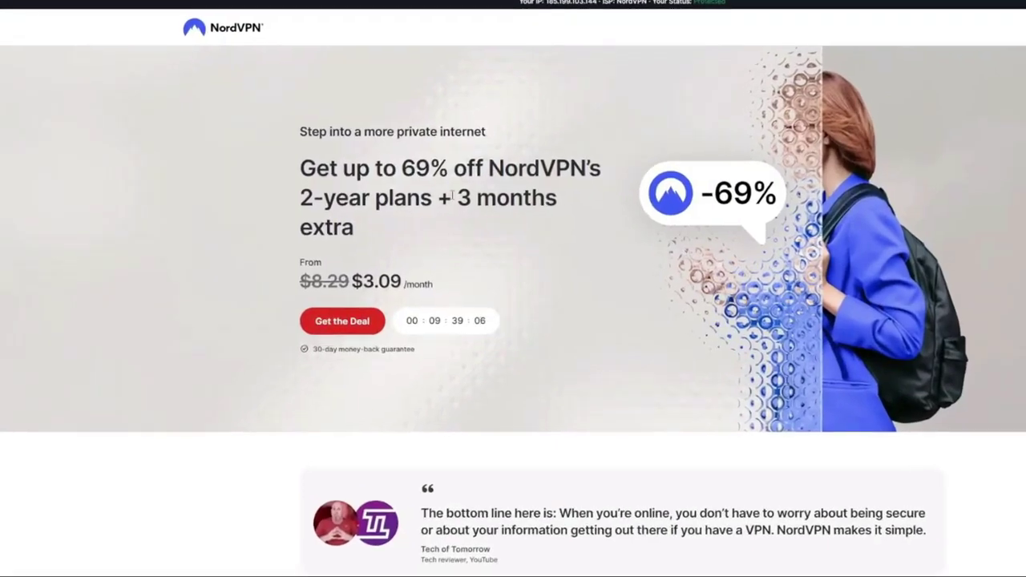
pyautogui.moveTo(453, 196); pyautogui.dragTo(561, 229)
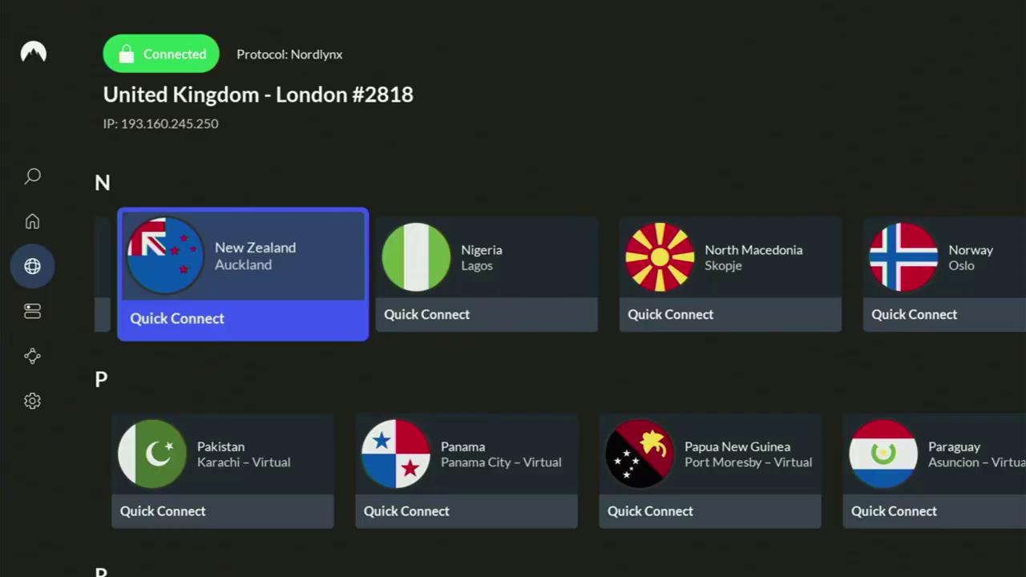
pyautogui.press('Home')
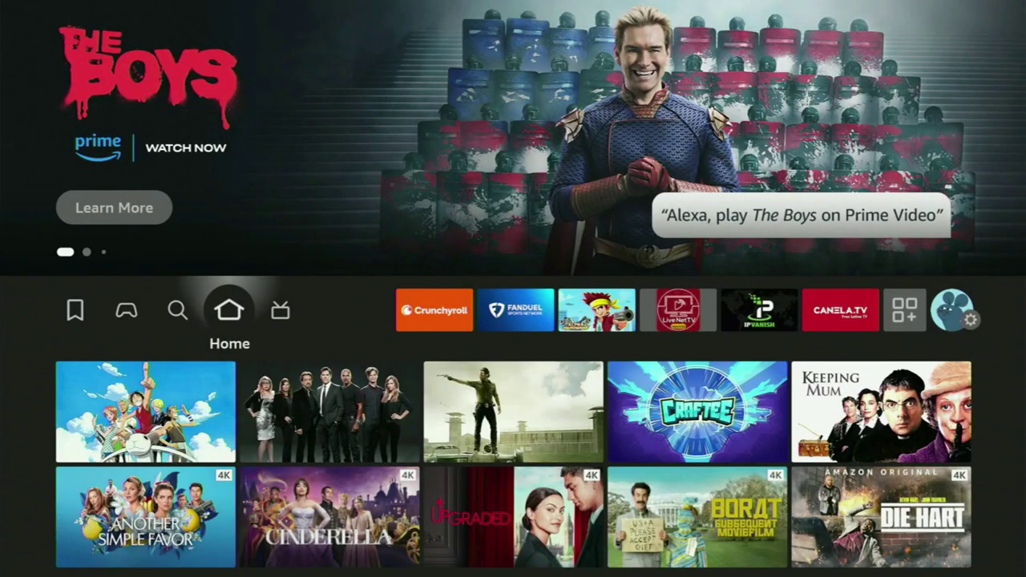
# Enter kodi.tv in Downloader's URL field using the on-screen keyboard
pyautogui.press('Right')
pyautogui.press('Right')
pyautogui.press('Right')
pyautogui.press('Right')
pyautogui.press('Right')
pyautogui.press('Right')
pyautogui.press('Right')
pyautogui.press('Right')
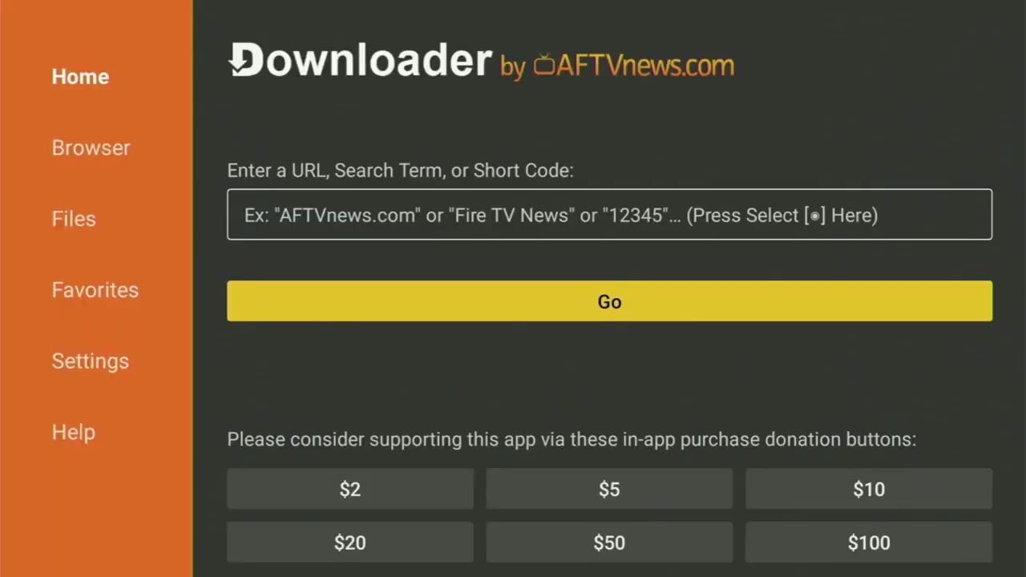
pyautogui.press('Up')
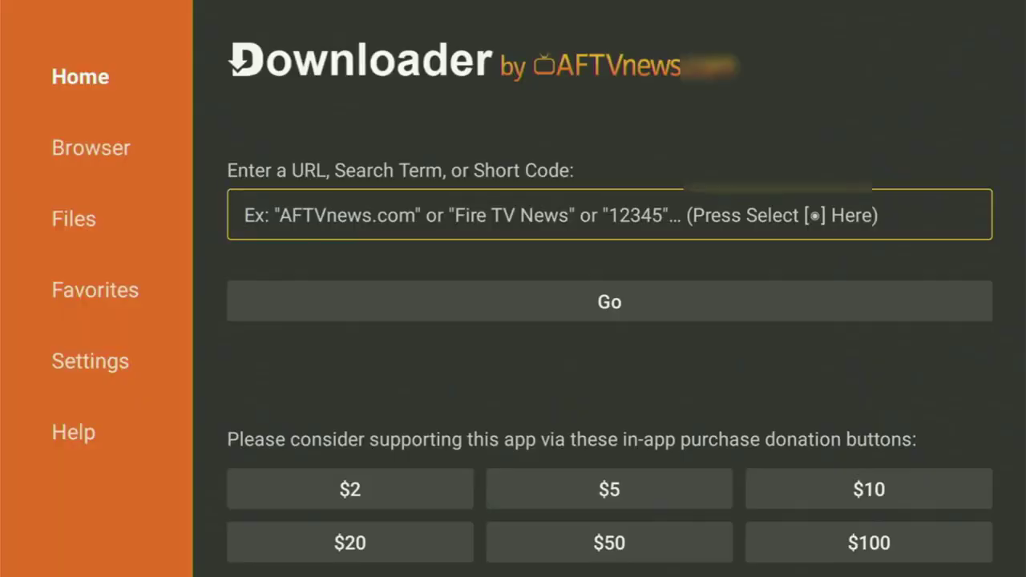
pyautogui.press('Return')
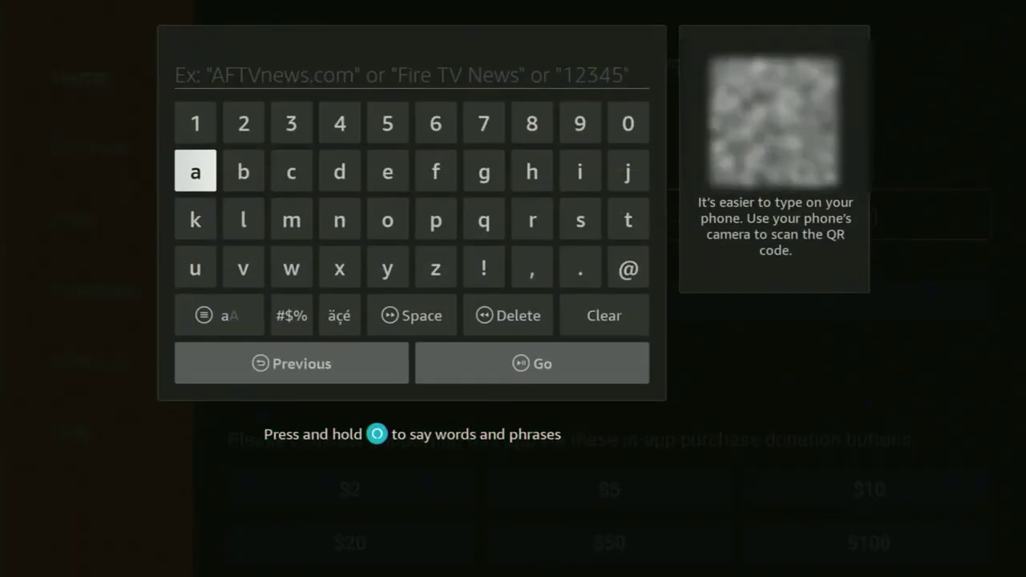
pyautogui.press('Down')
pyautogui.press('Return')
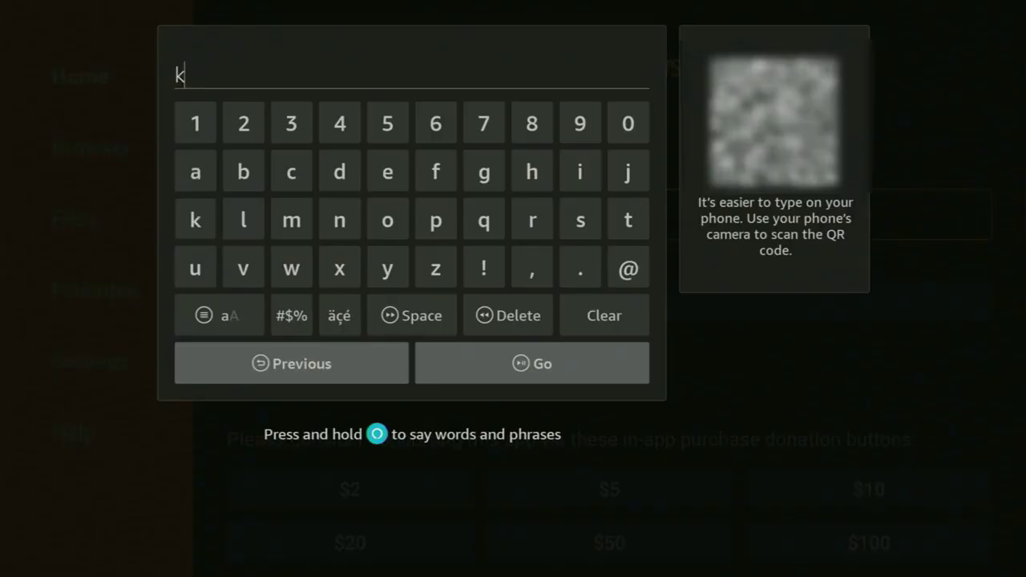
pyautogui.press('Right')
pyautogui.press('Right')
pyautogui.press('Right')
pyautogui.press('Right')
pyautogui.press('Right')
pyautogui.press('Left')
pyautogui.press('Return')
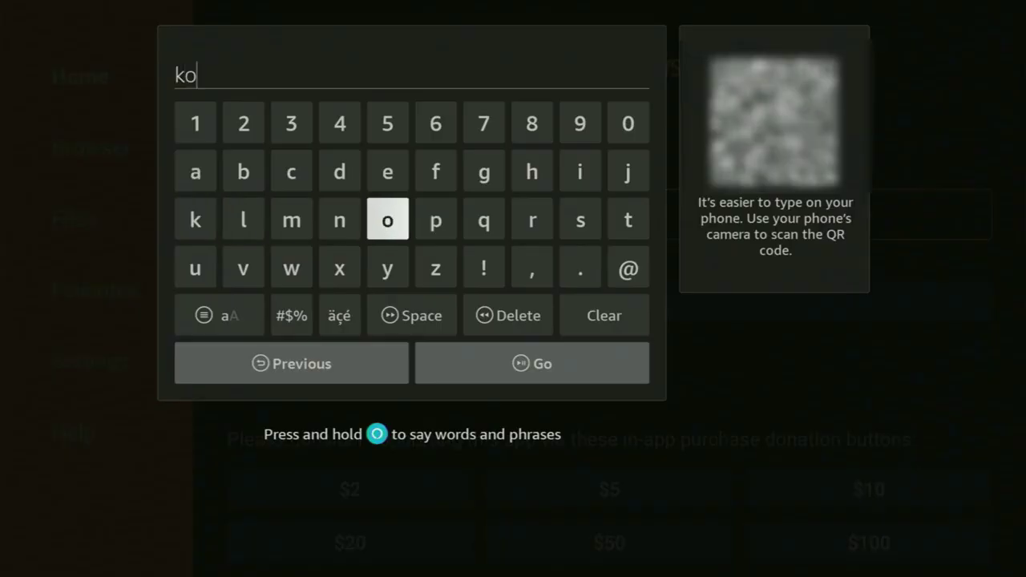
pyautogui.press('Up')
pyautogui.press('Left')
pyautogui.press('Return')
pyautogui.press('Right')
pyautogui.press('Right')
pyautogui.press('Right')
pyautogui.press('Right')
pyautogui.press('Right')
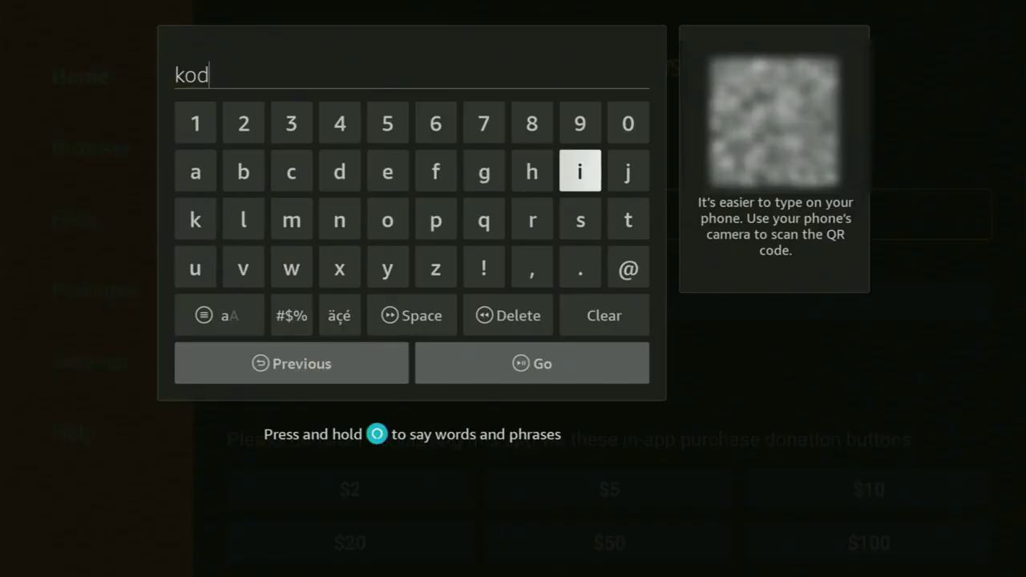
pyautogui.press('Return')
pyautogui.press('Down')
pyautogui.press('Down')
pyautogui.press('Return')
pyautogui.press('Up')
pyautogui.press('Right')
pyautogui.press('Return')
pyautogui.press('Down')
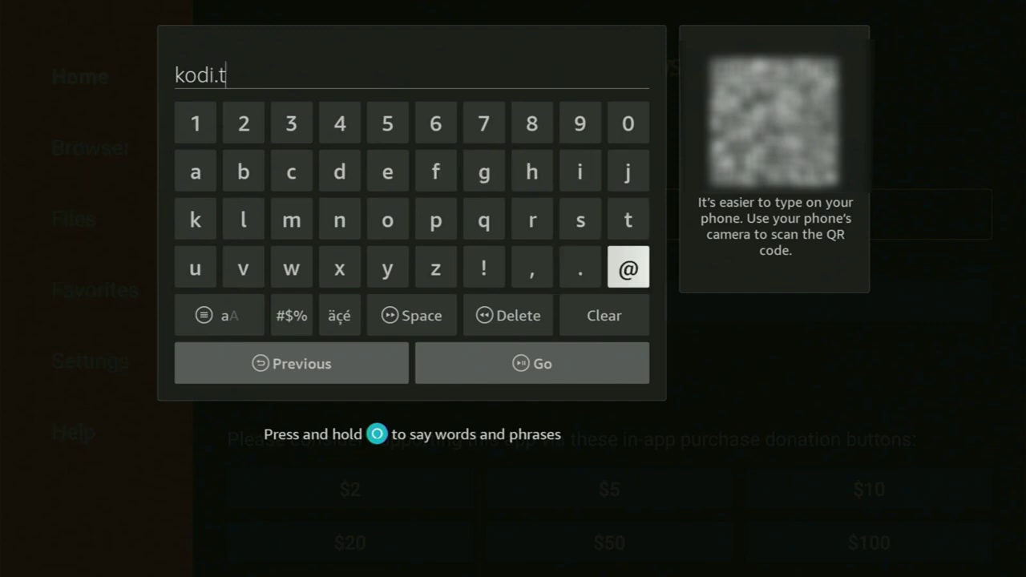
pyautogui.press('Right')
pyautogui.press('Right')
pyautogui.press('Return')
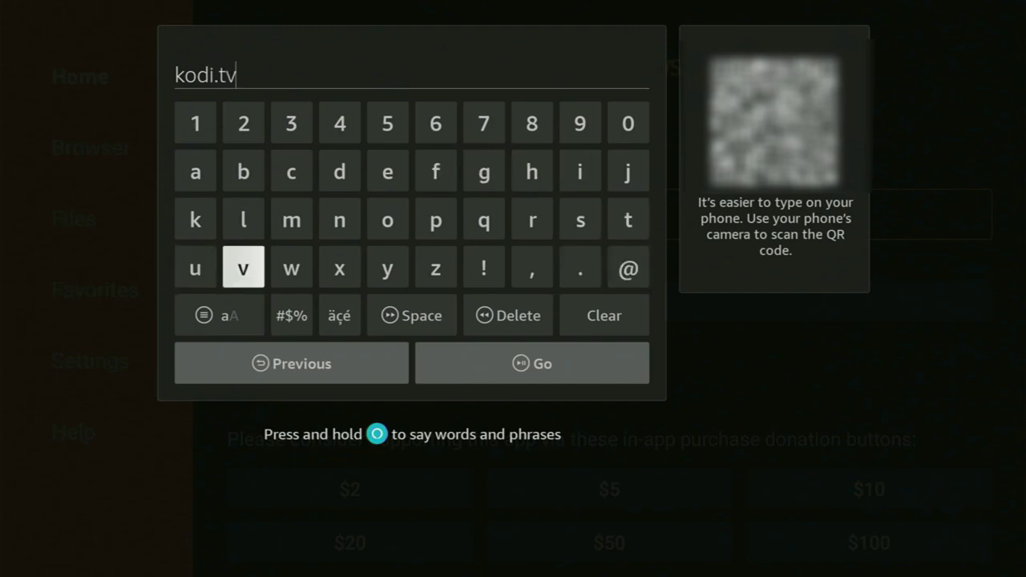
# Confirm the address with Go to load kodi.tv in the built-in browser
pyautogui.press('Down')
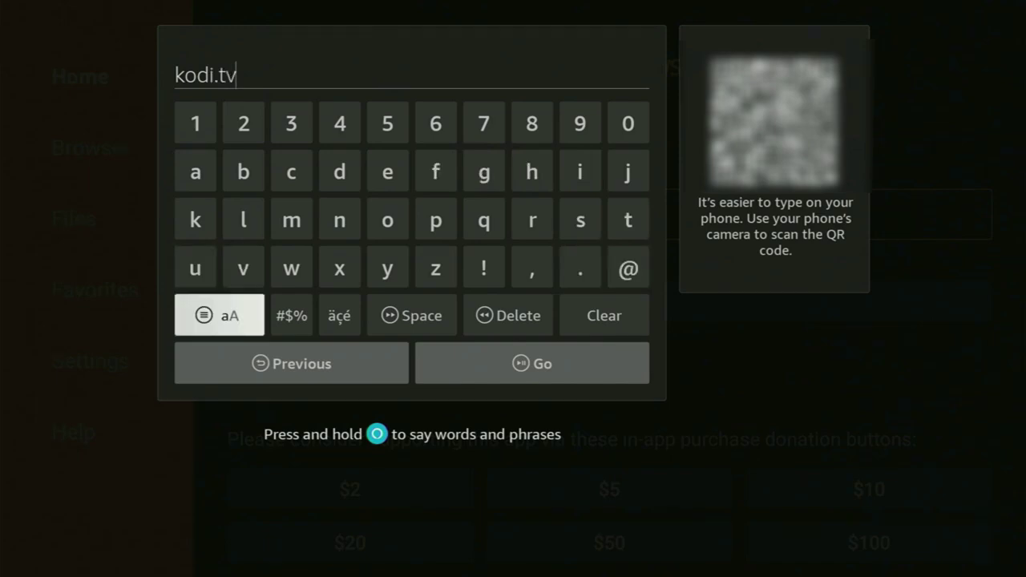
pyautogui.press('Down')
pyautogui.press('Right')
pyautogui.press('Return')
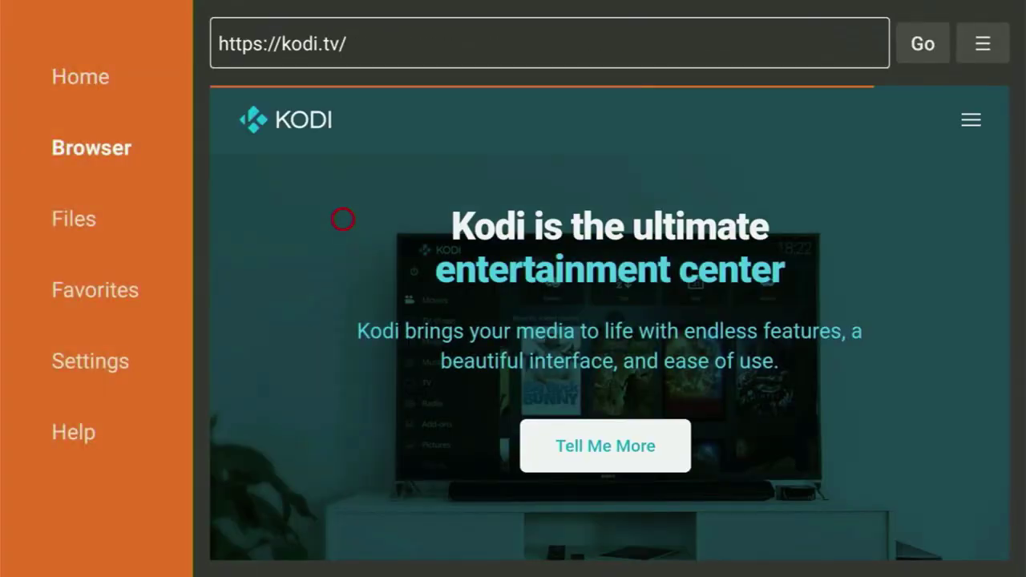
# Switch Downloader's browser to Fullscreen Mode from its menu
pyautogui.press('Menu')
pyautogui.press('Down')
pyautogui.press('Down')
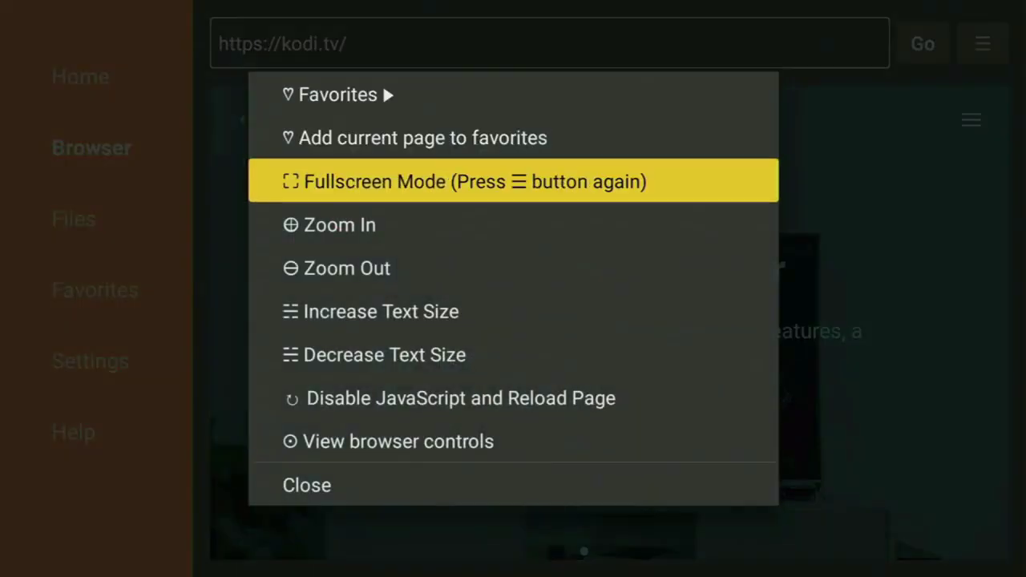
pyautogui.press('Return')
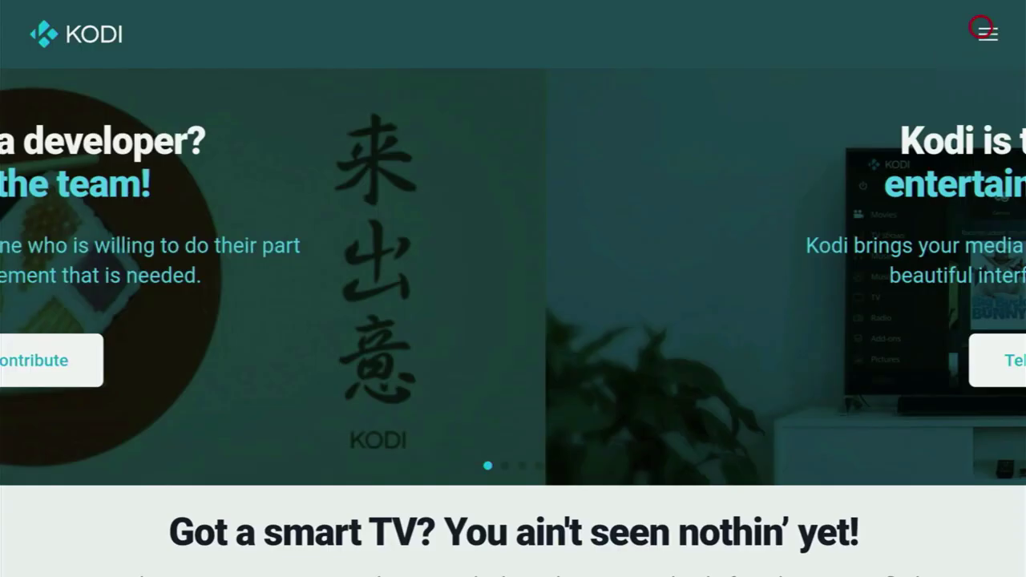
# Go to Kodi's Download page and pick Android under Select Your Platform
pyautogui.click(982, 31)
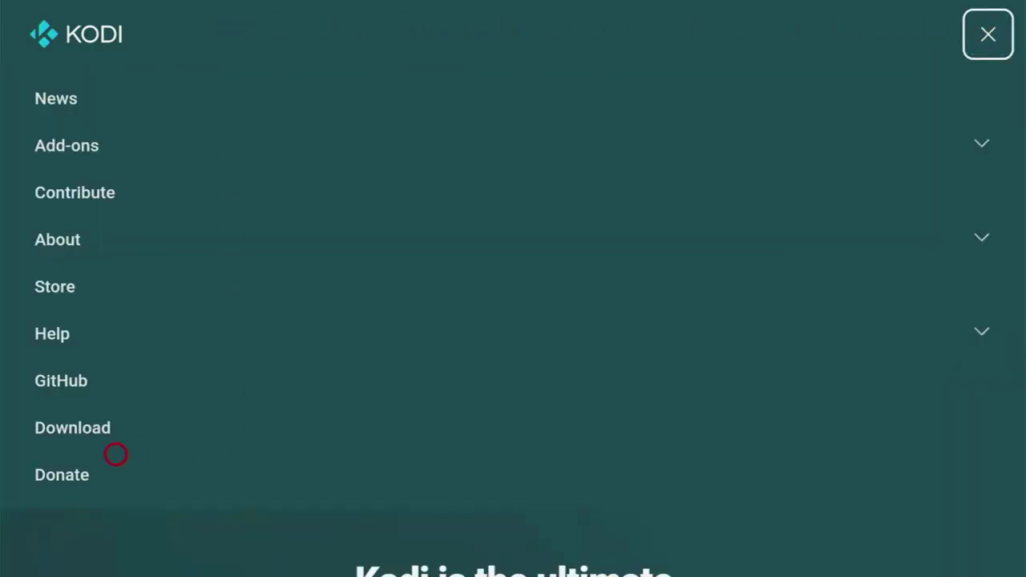
pyautogui.click(80, 417)
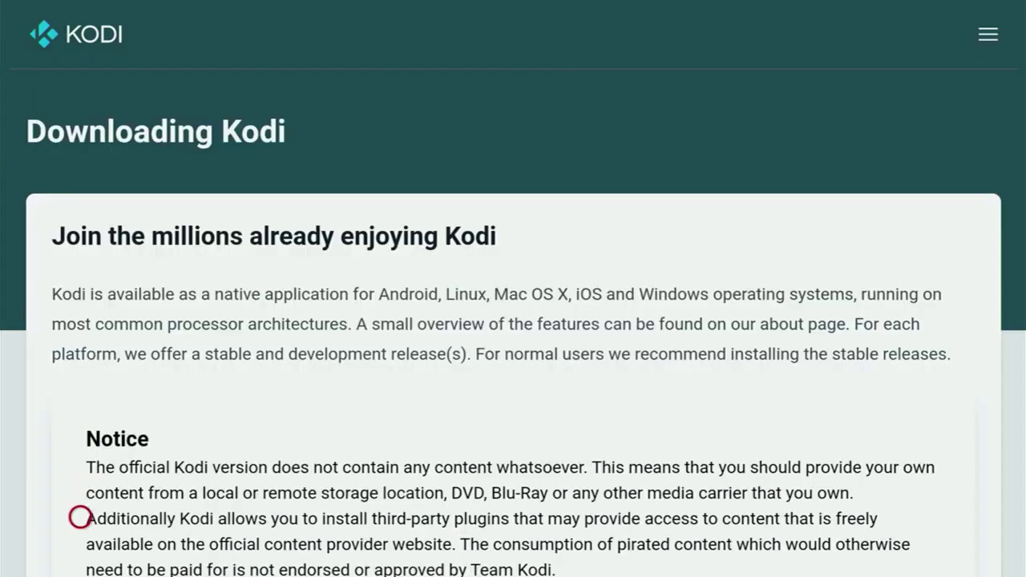
pyautogui.scroll(-10, 80, 529)
pyautogui.scroll(-2, 80, 555)
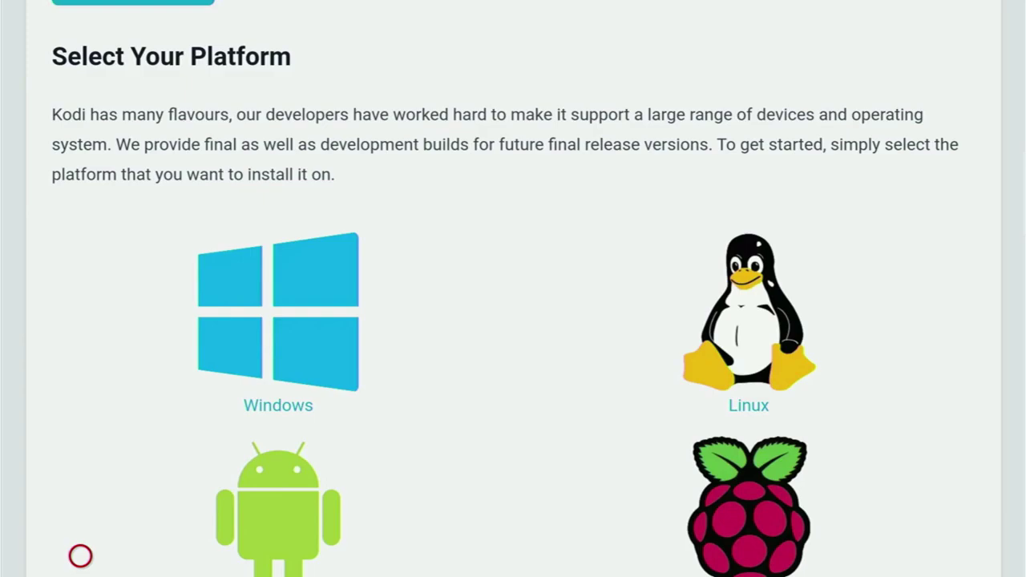
pyautogui.scroll(-3, 80, 555)
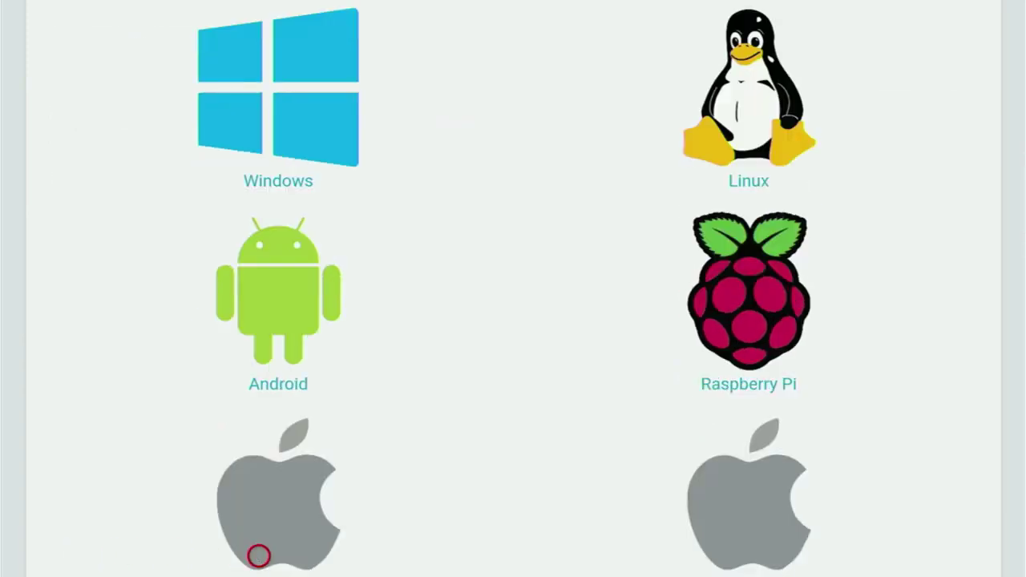
pyautogui.click(293, 289)
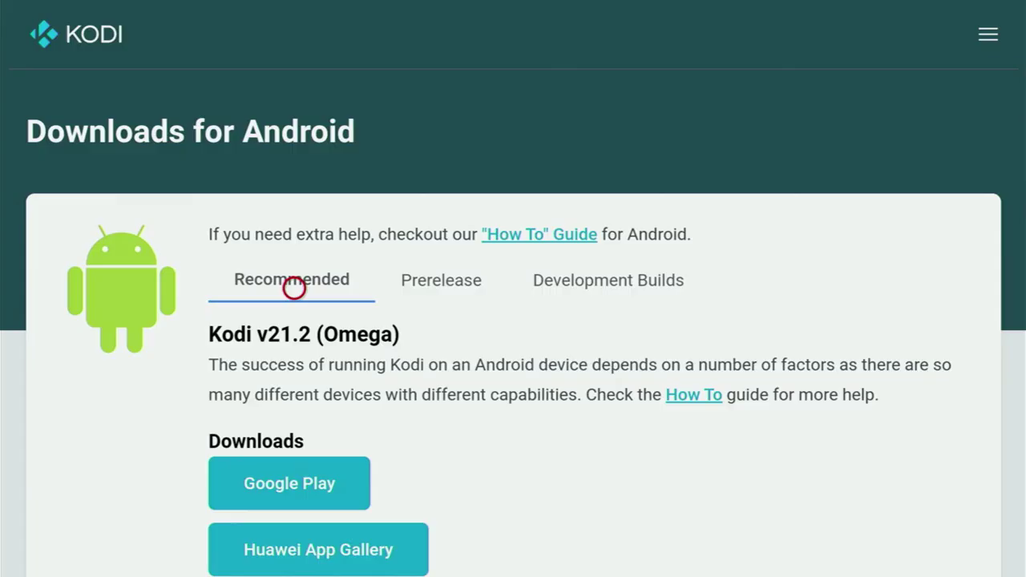
# Download the 67.8 MB ARMV7A (32BIT) Kodi build from the Downloads section
pyautogui.scroll(-5, 293, 545)
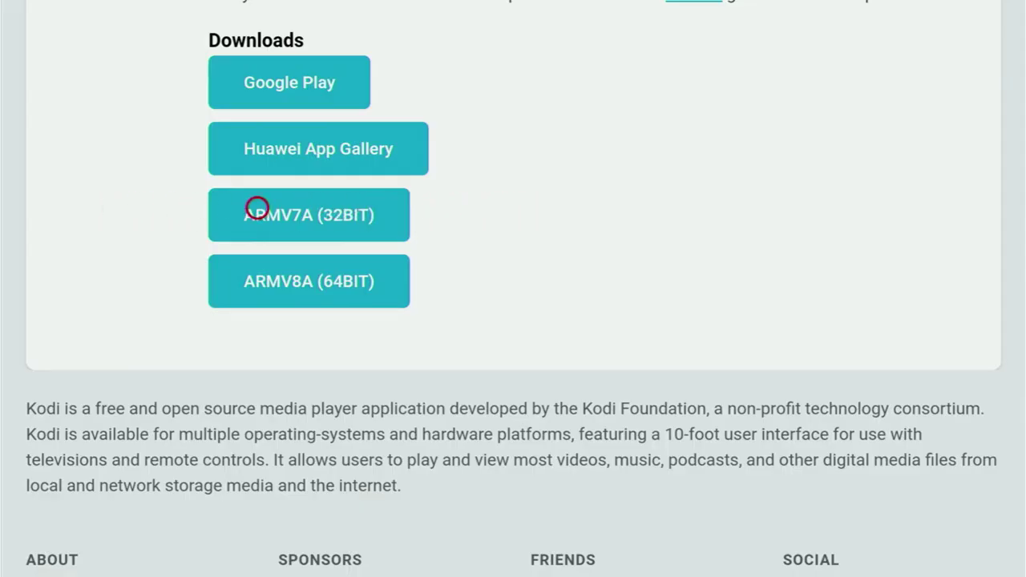
pyautogui.click(257, 207)
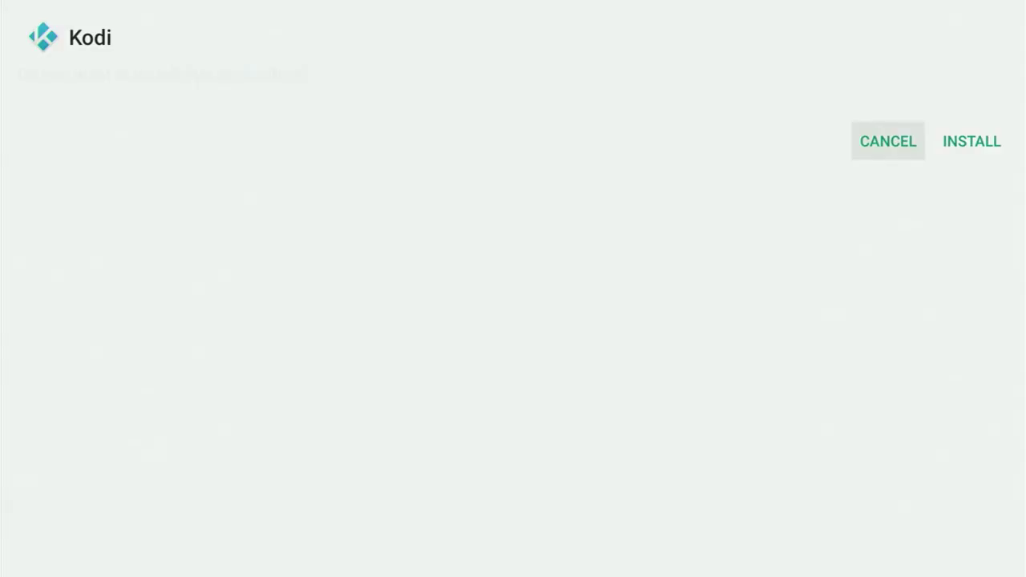
# Install Kodi, delete the downloaded Kodi apk file, and return to the Fire TV home screen
pyautogui.click(971, 141)
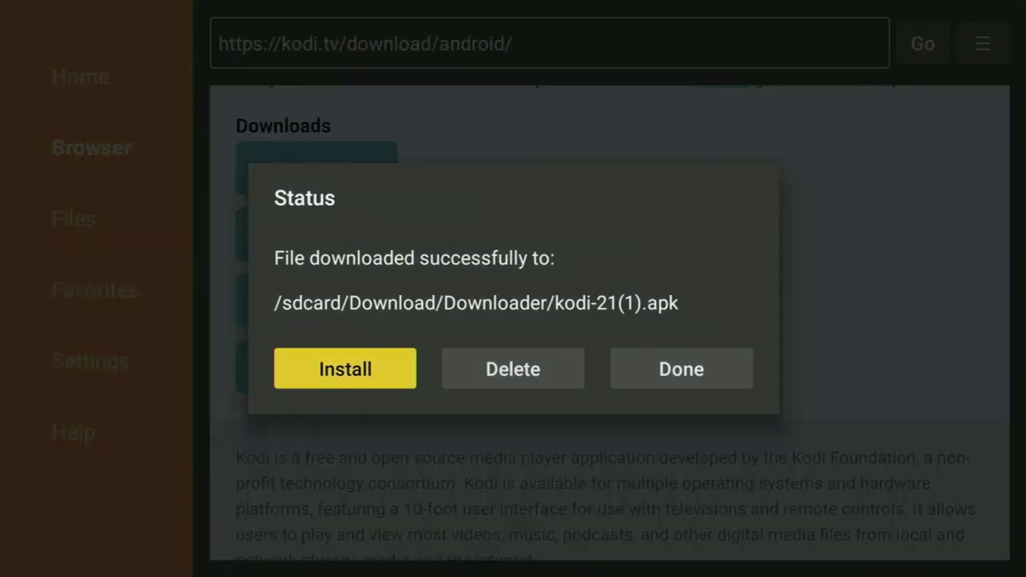
pyautogui.press('Right')
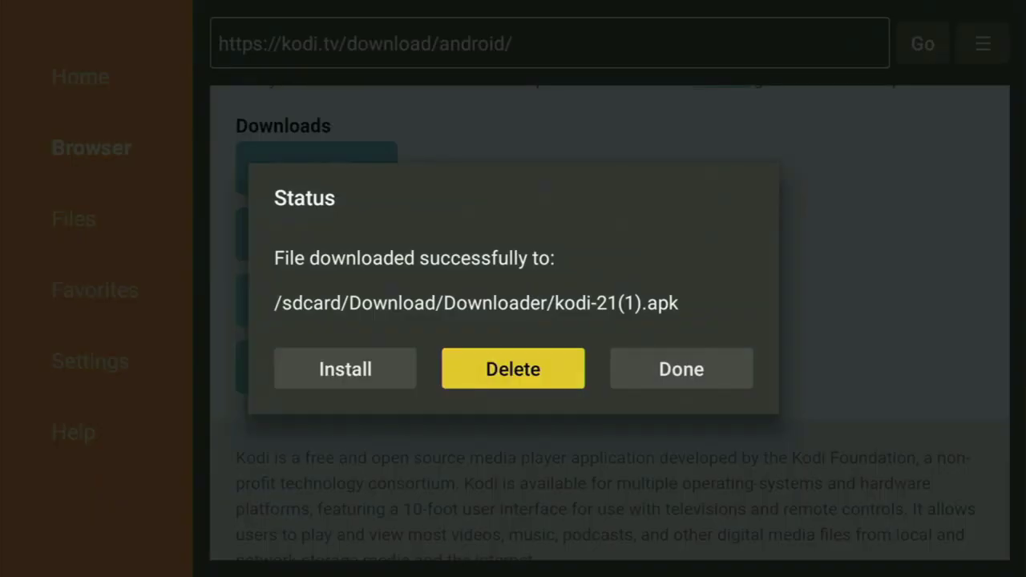
pyautogui.press('Return')
pyautogui.press('Return')
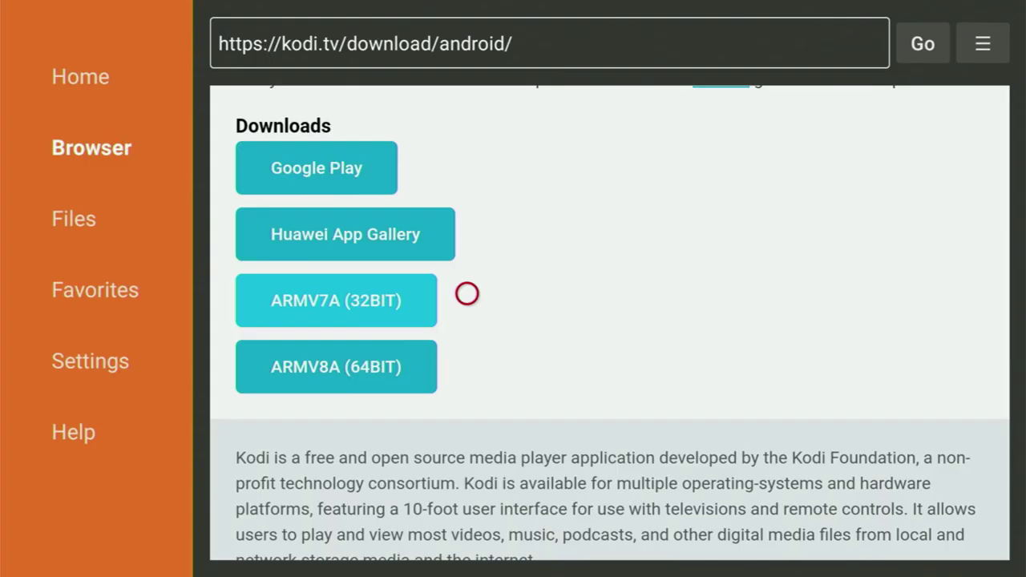
pyautogui.press('Home')
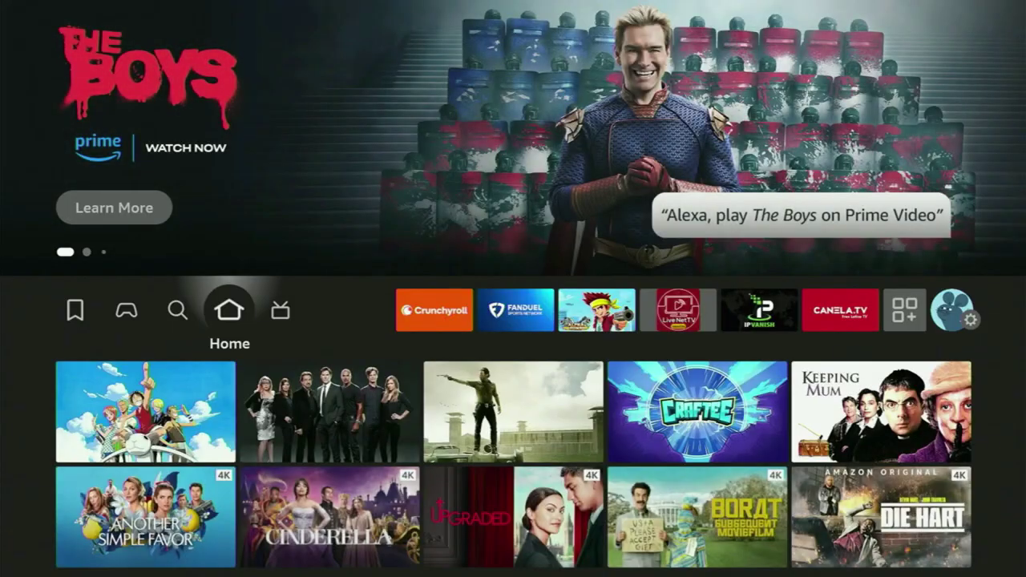
# Open Your Apps & Channels from the home row and highlight the new Kodi tile
pyautogui.press('Right')
pyautogui.press('Right')
pyautogui.press('Right')
pyautogui.press('Right')
pyautogui.press('Right')
pyautogui.press('Right')
pyautogui.press('Right')
pyautogui.press('Right')
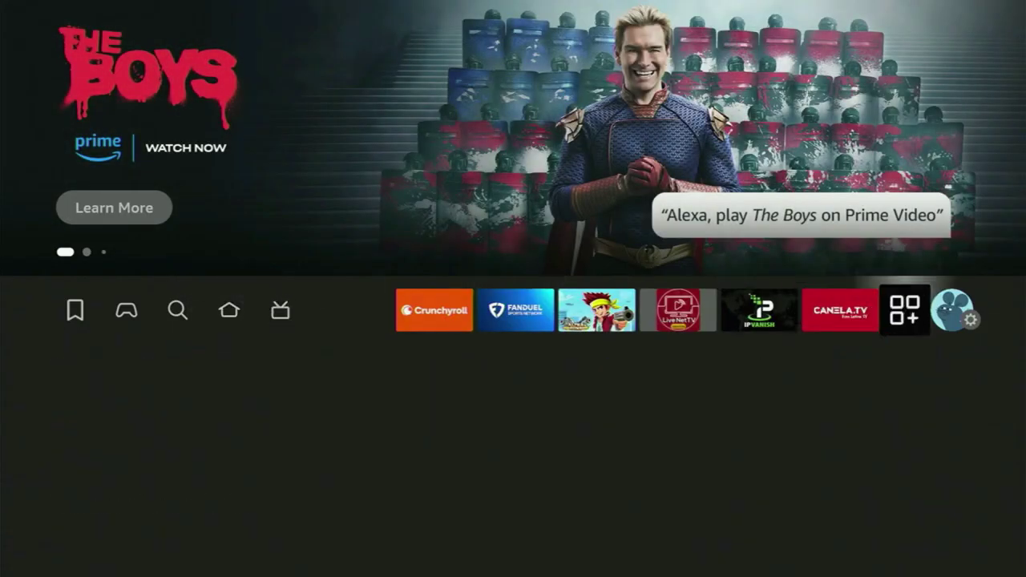
pyautogui.press('Return')
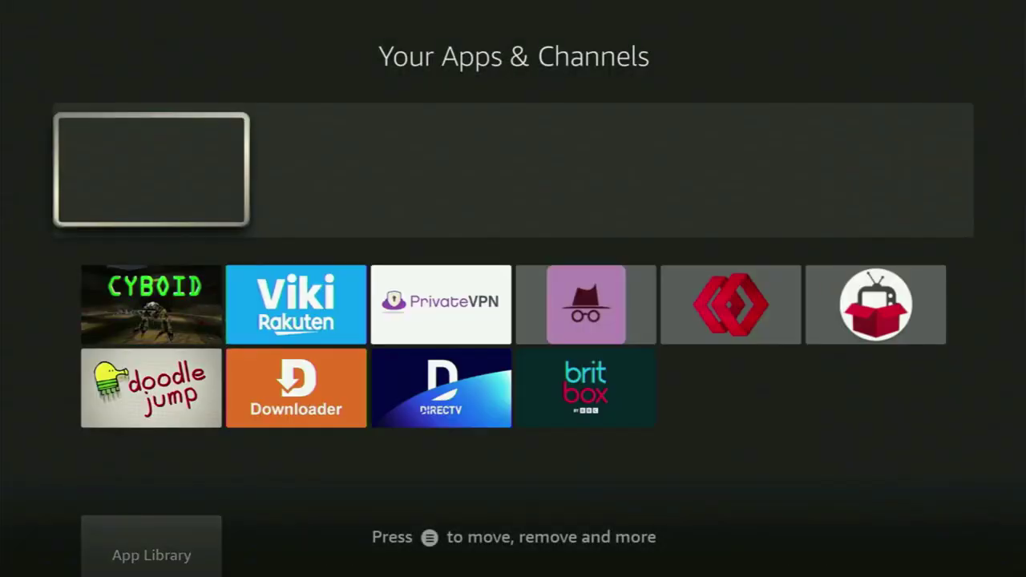
pyautogui.press('Down')
pyautogui.press('Down')
pyautogui.press('Down')
pyautogui.press('Right')
pyautogui.press('Right')
pyautogui.press('Right')
pyautogui.press('Right')
pyautogui.press('Right')
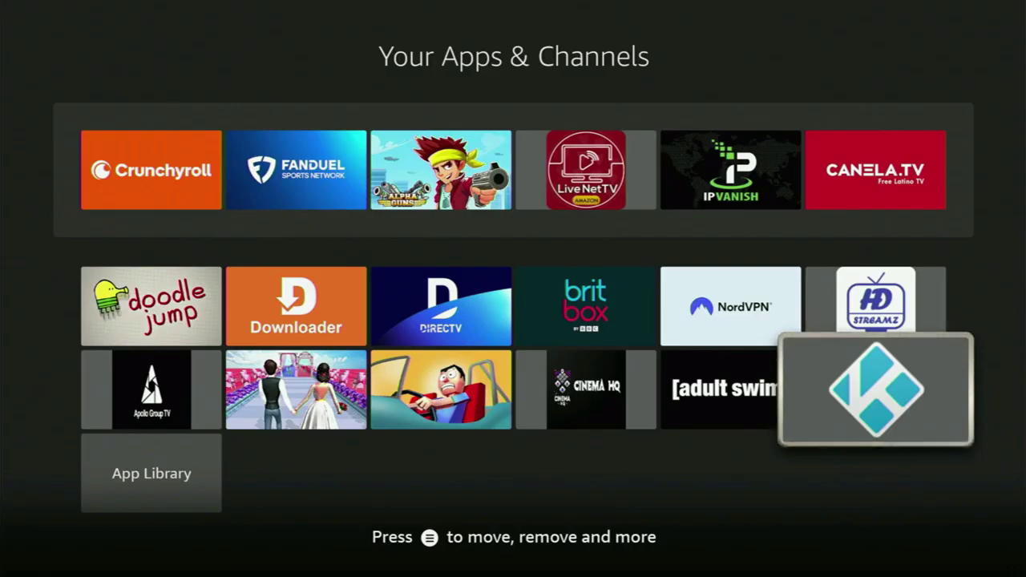
# Move Kodi to the front of the grid, ahead of Crunchyroll and FanDuel
pyautogui.press('Menu')
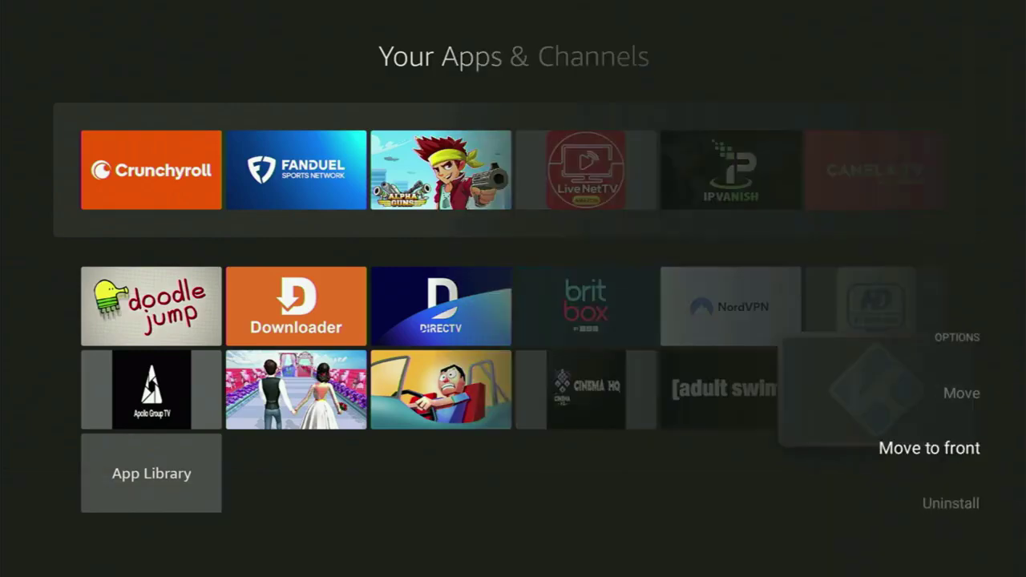
pyautogui.press('Return')
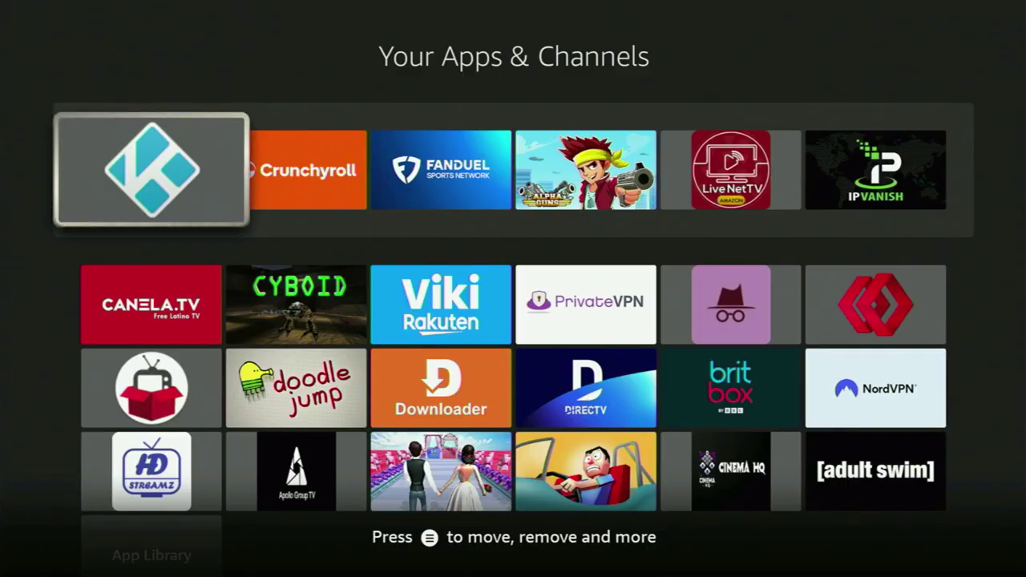
pyautogui.press('Right')
pyautogui.press('Right')
pyautogui.press('Right')
pyautogui.press('Right')
pyautogui.press('Right')
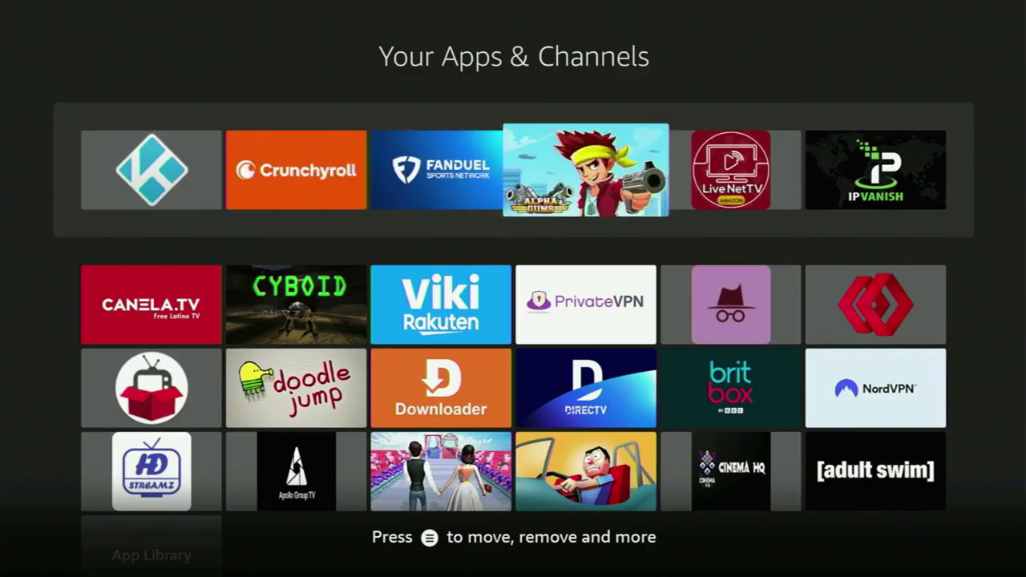
pyautogui.press('Down')
pyautogui.press('Down')
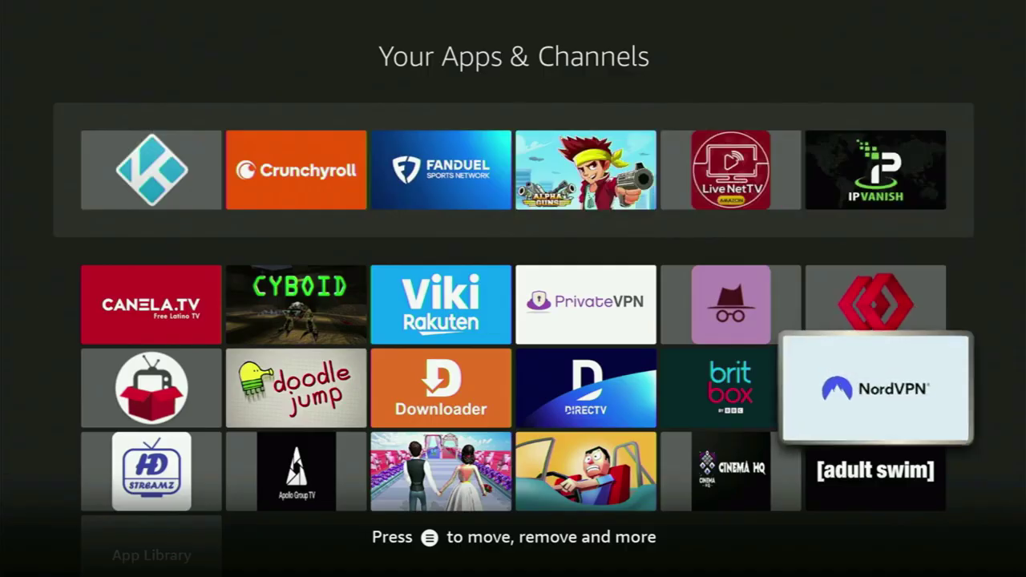